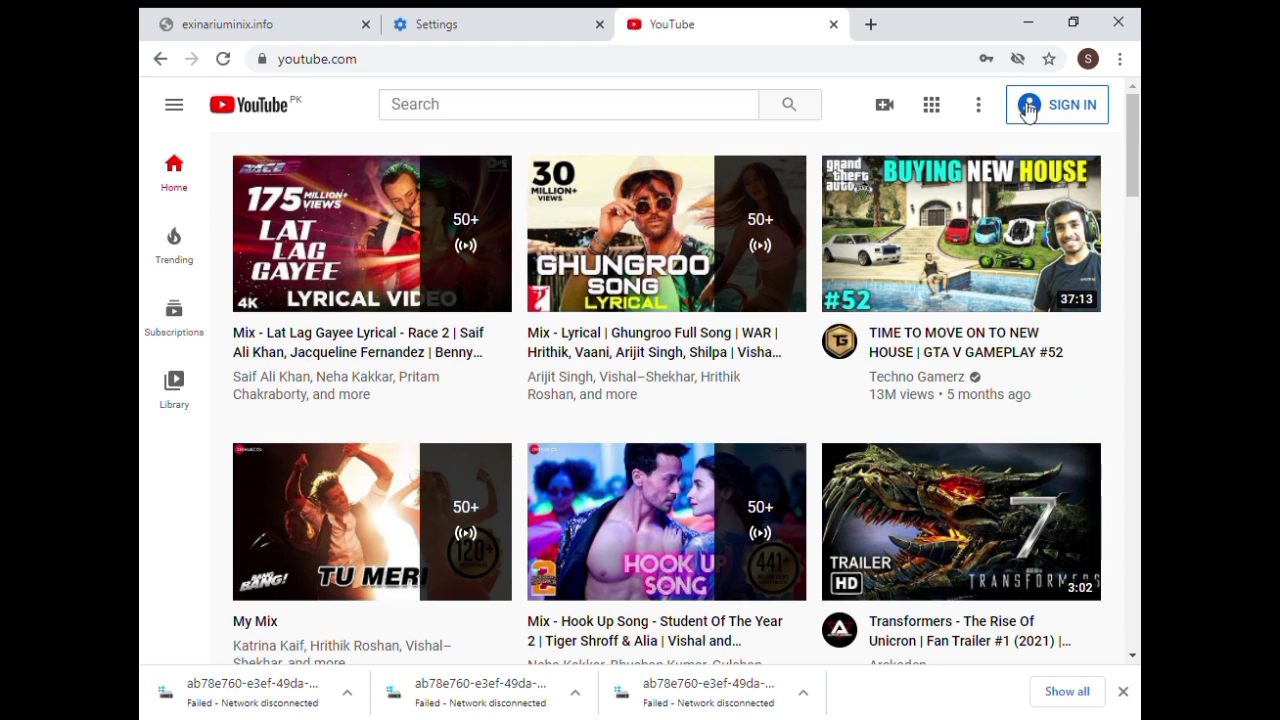
Sign in to YouTube and create a channel using the Google account's own name and picture
left_click(1037, 110)
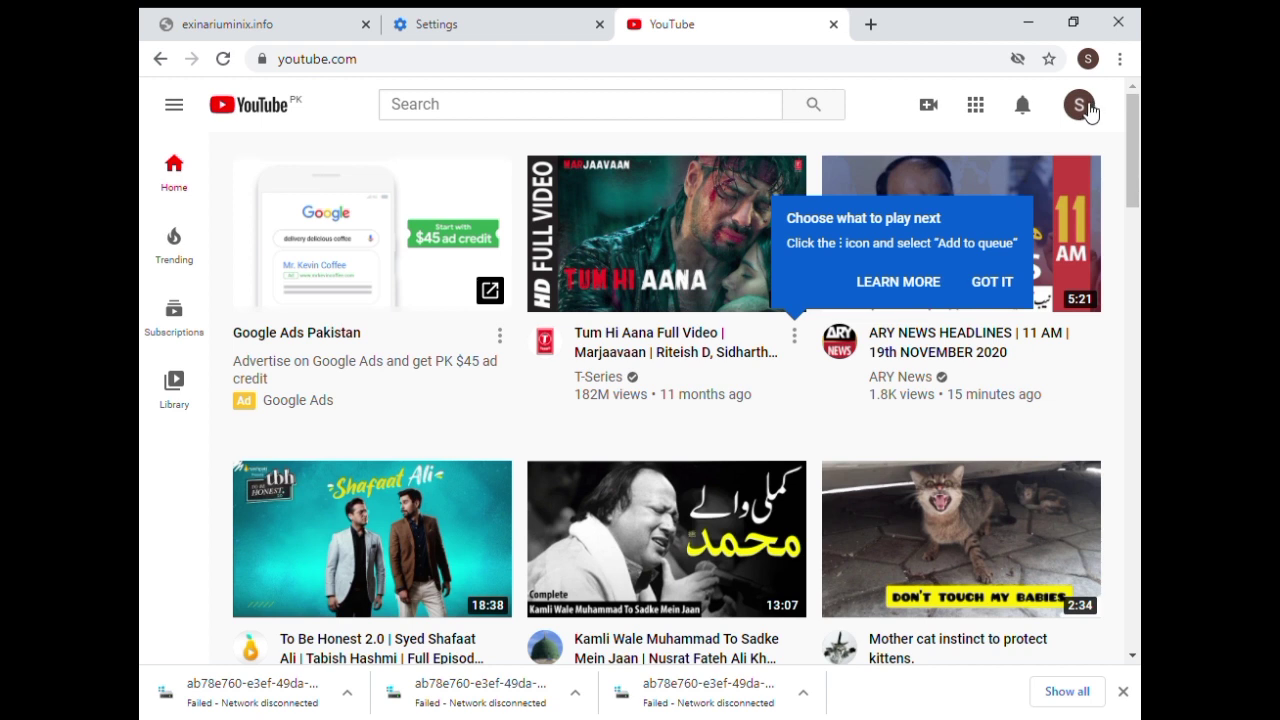
left_click(1086, 110)
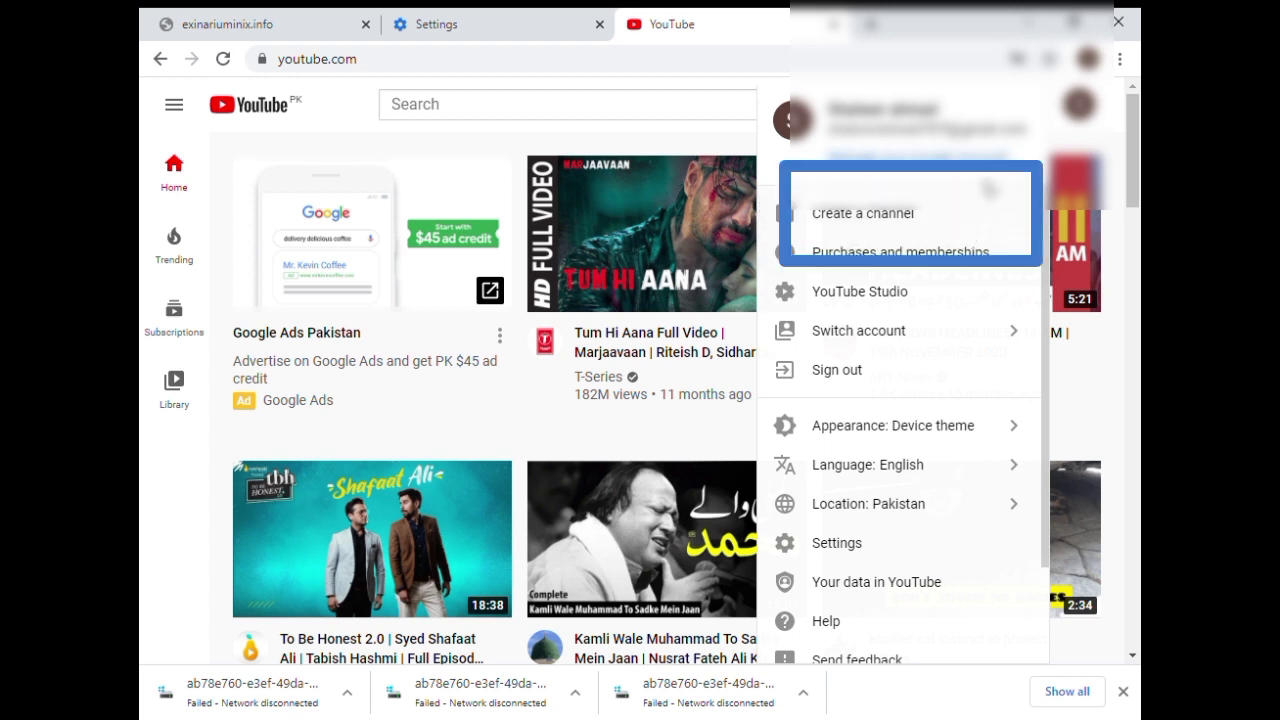
left_click(886, 222)
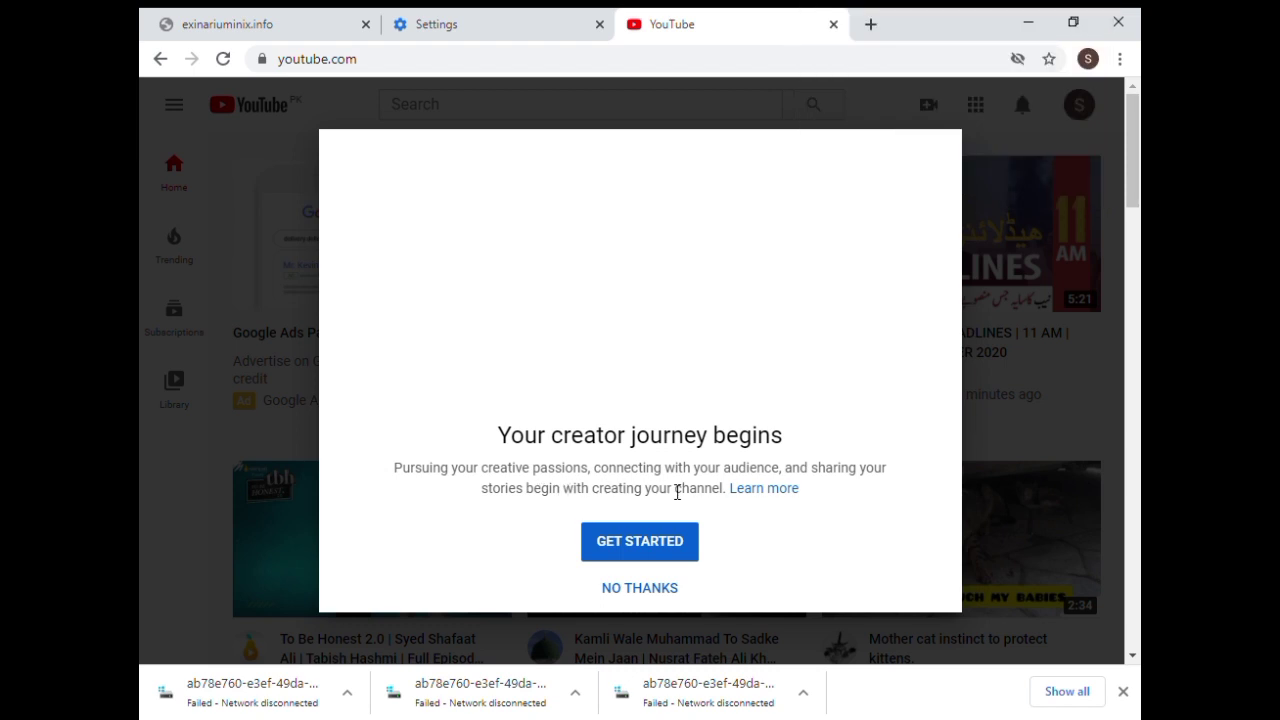
left_click(688, 550)
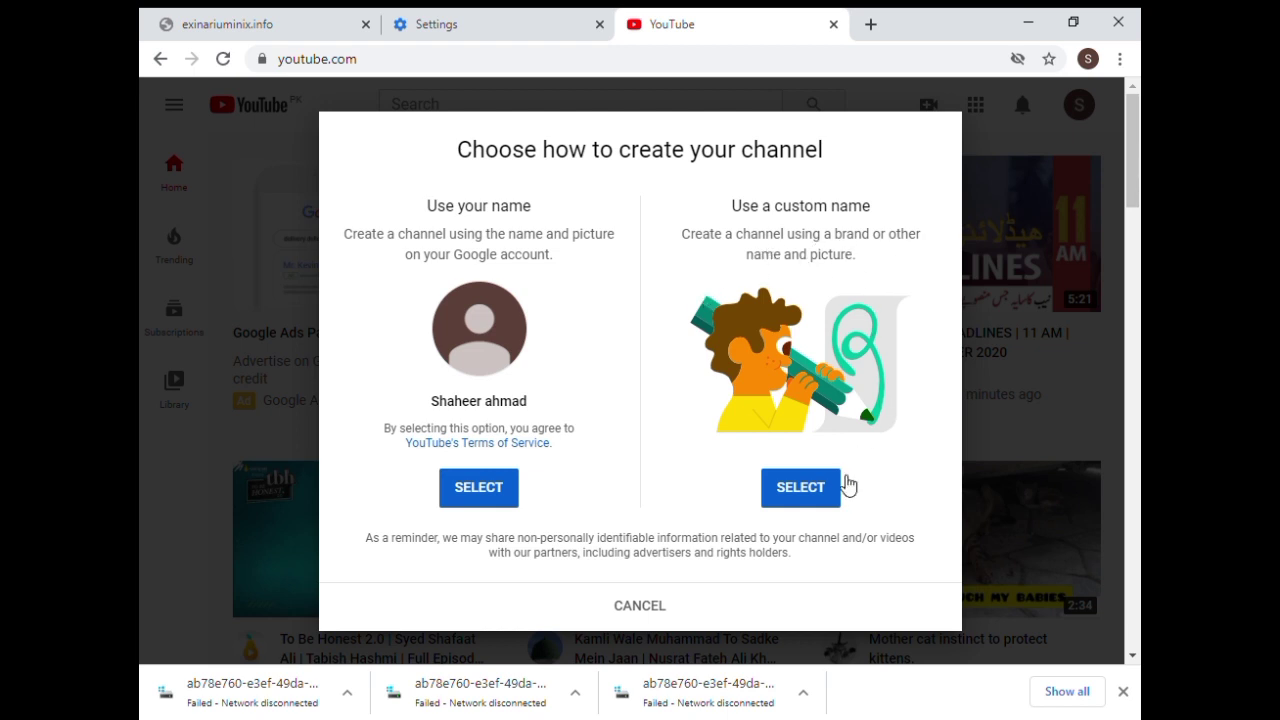
left_click(475, 488)
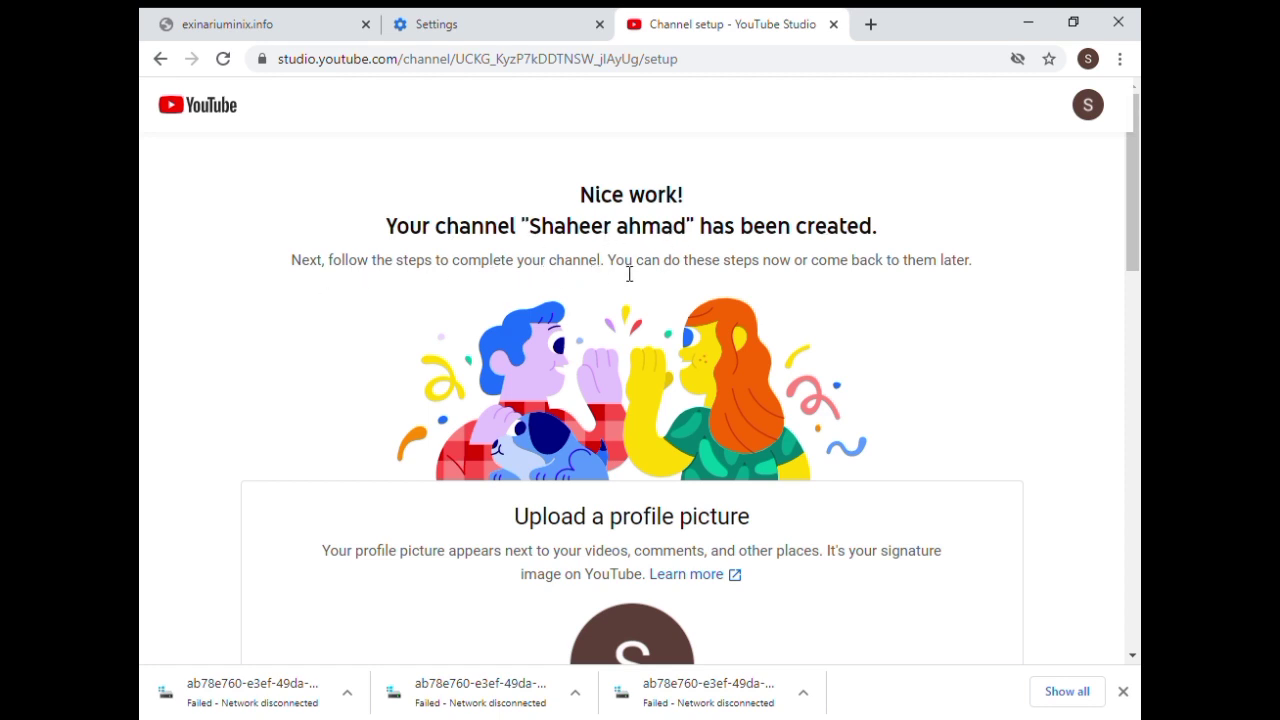
Upload the orange boat image as the channel's profile picture
scroll(623, 509, "down", 2)
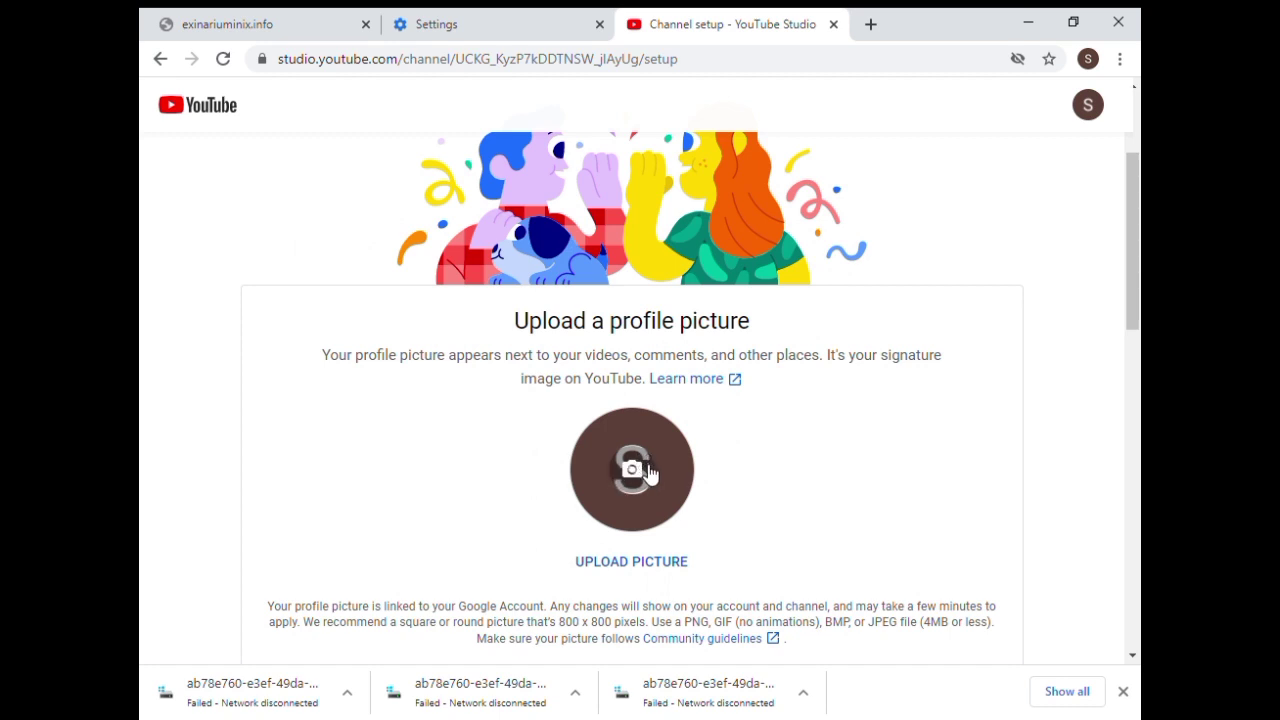
left_click(649, 474)
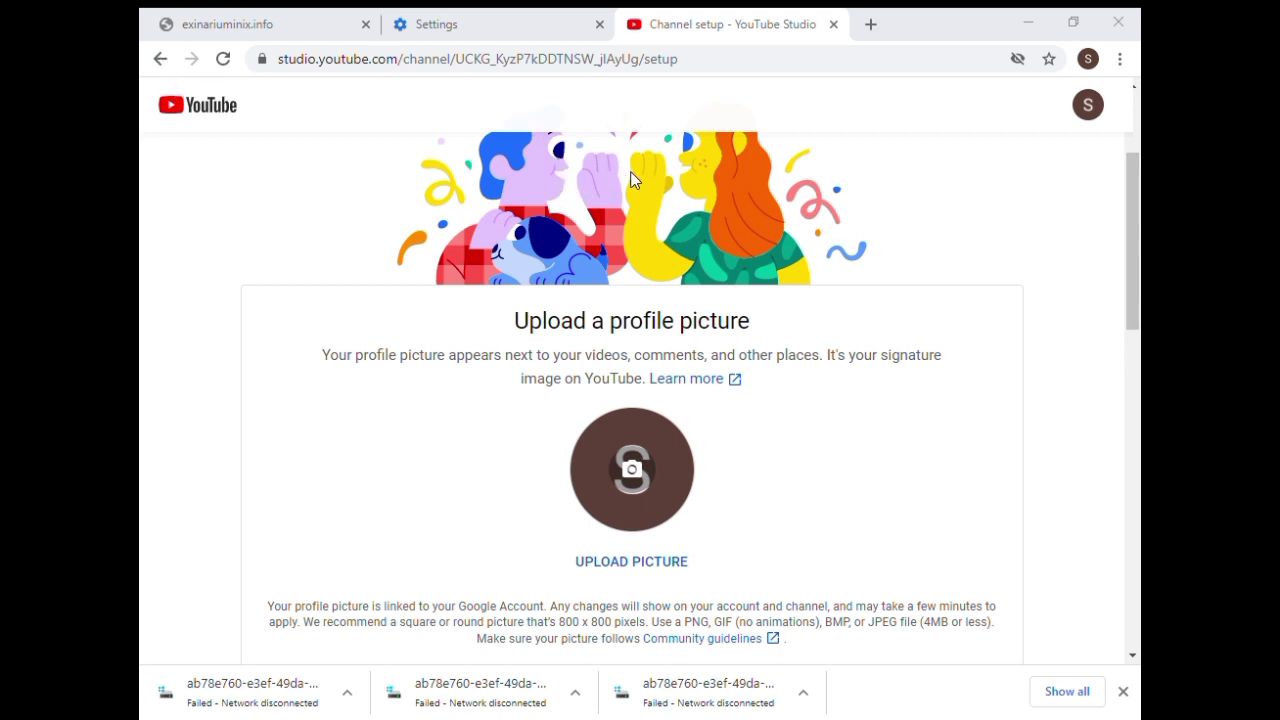
key("Return")
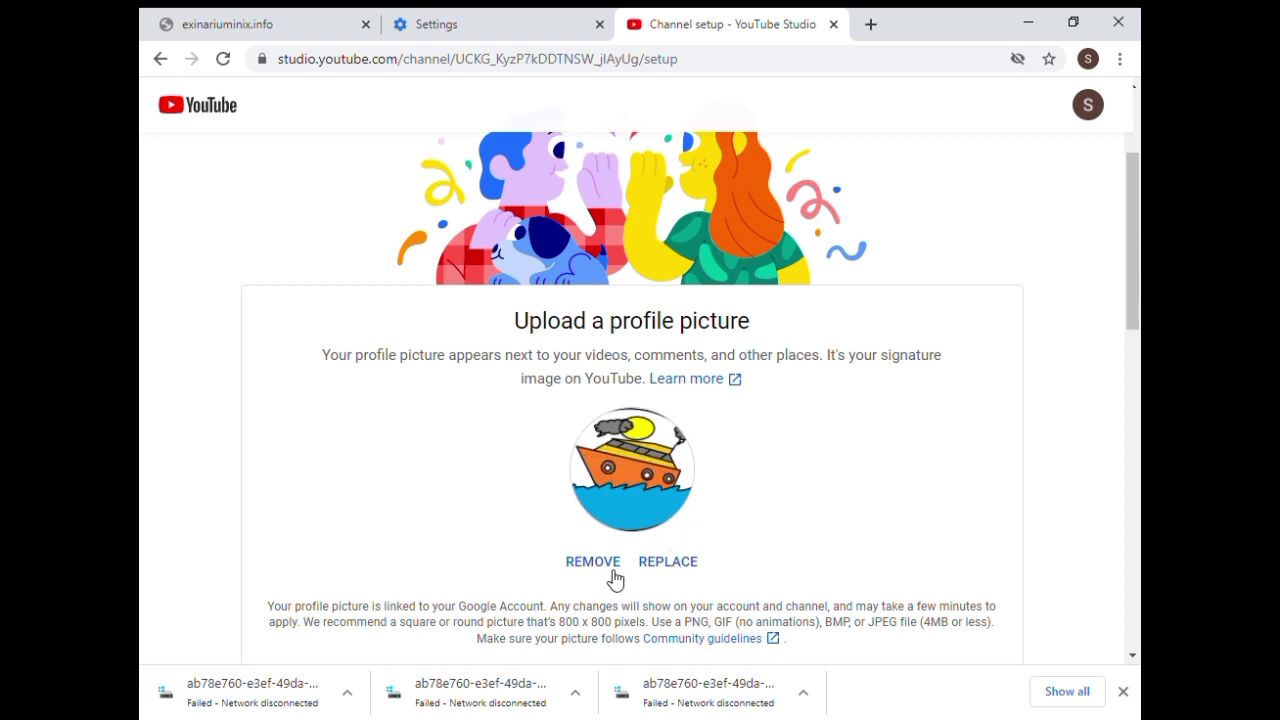
Examine the profile picture notes, the channel description section and the site link fields of the channel setup
scroll(740, 490, "down", 1)
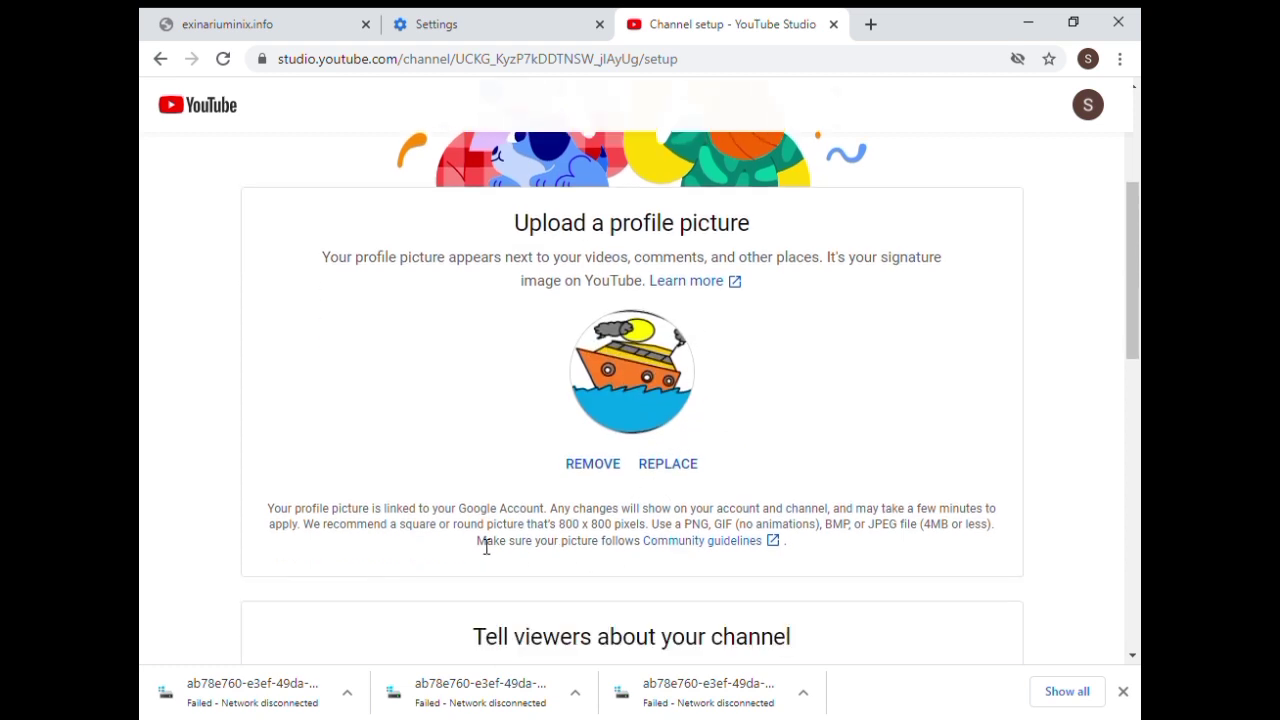
scroll(243, 557, "down", 2)
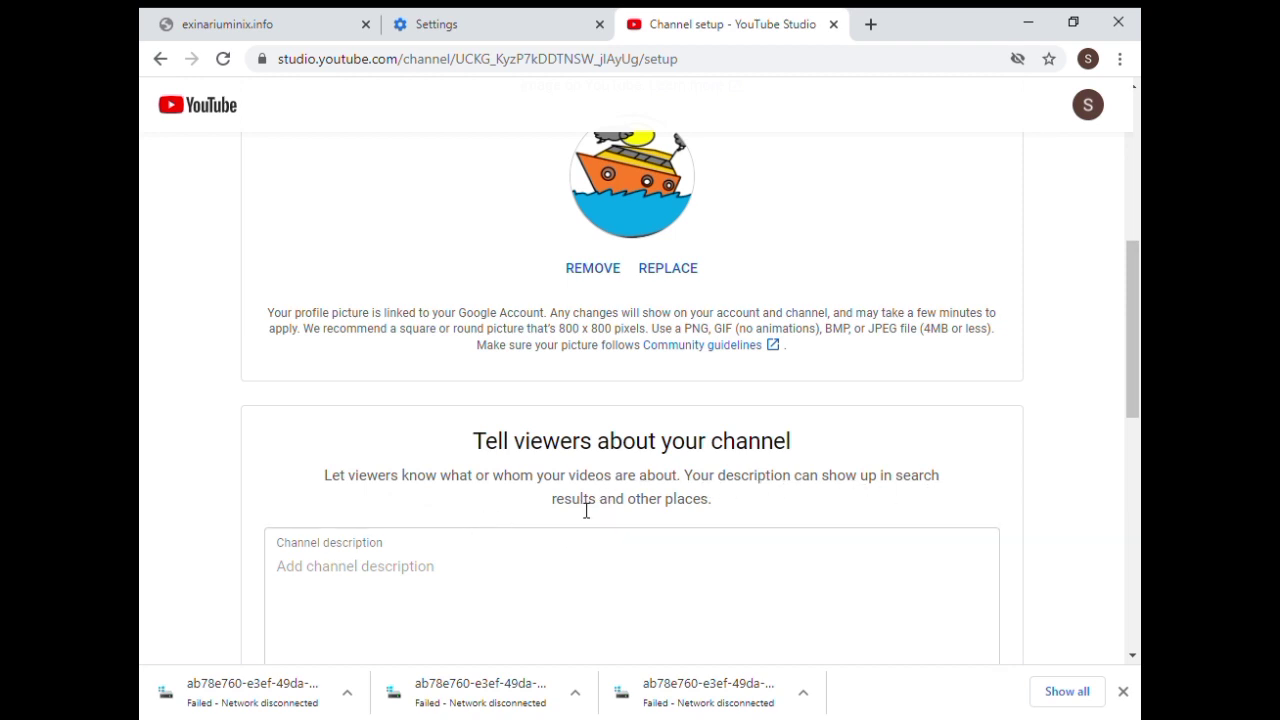
scroll(617, 513, "down", 2)
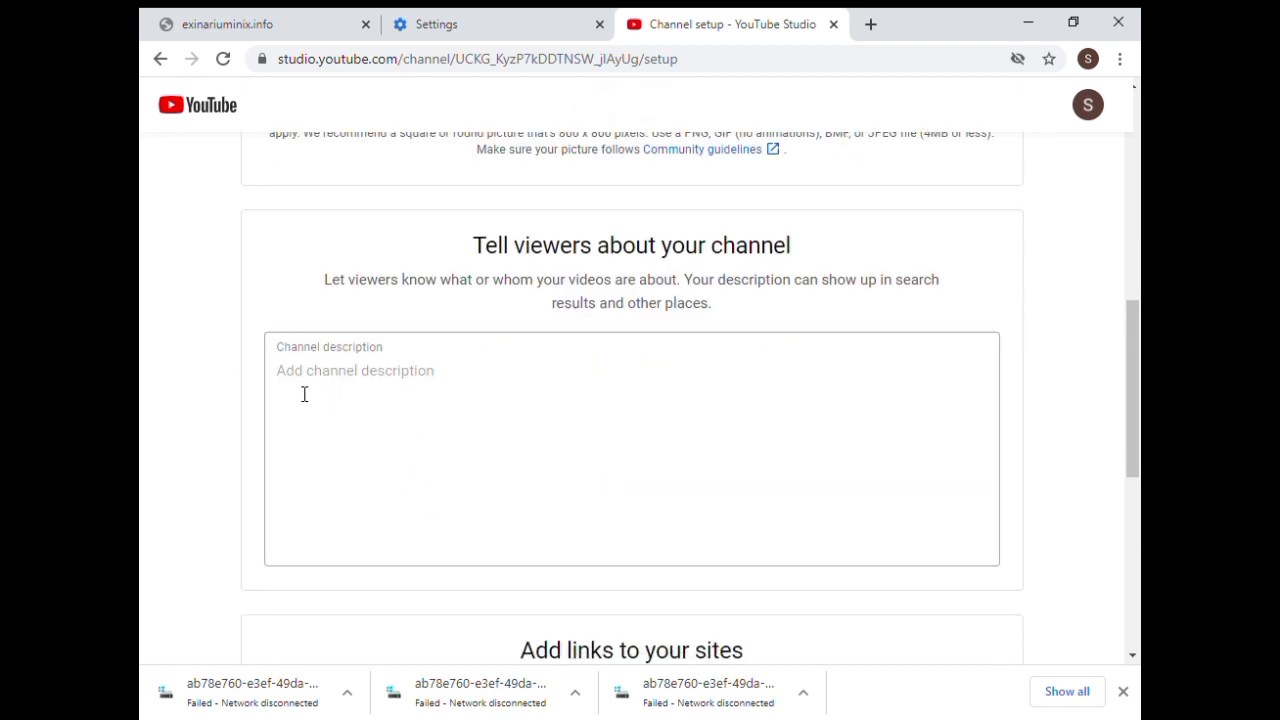
scroll(304, 394, "down", 1)
scroll(320, 355, "down", 1)
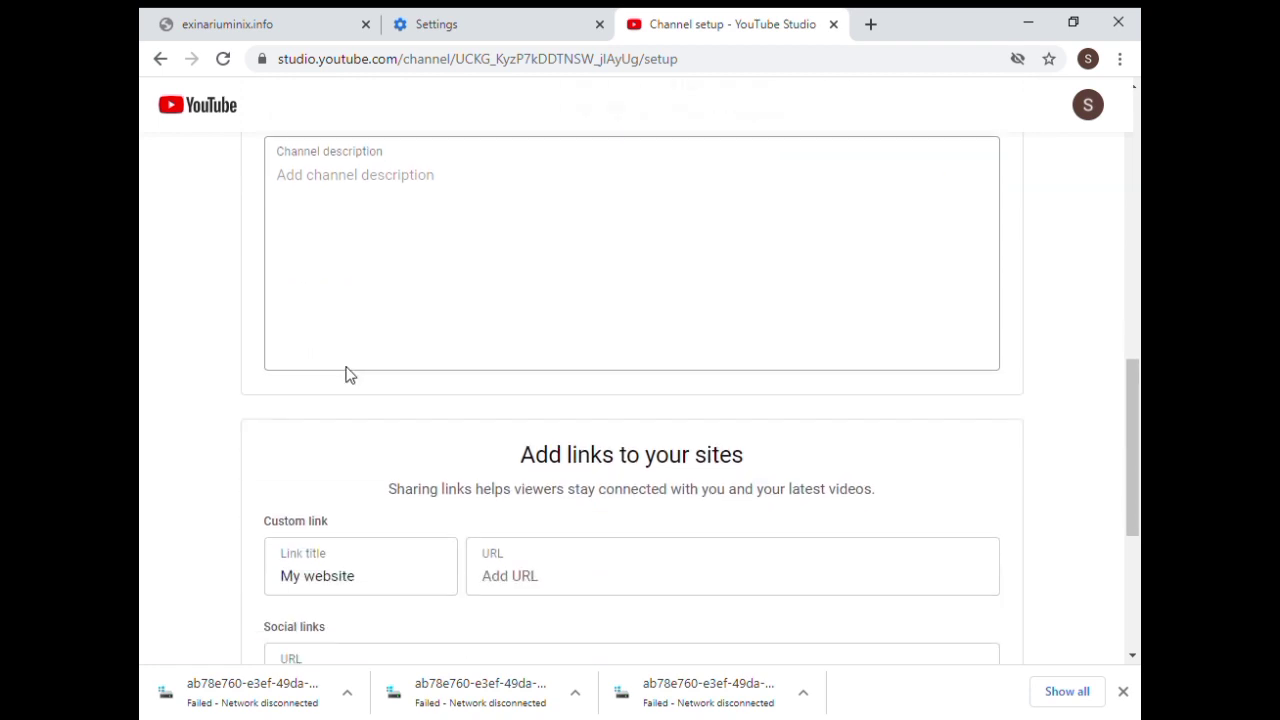
scroll(340, 374, "down", 1)
scroll(332, 378, "up", 2)
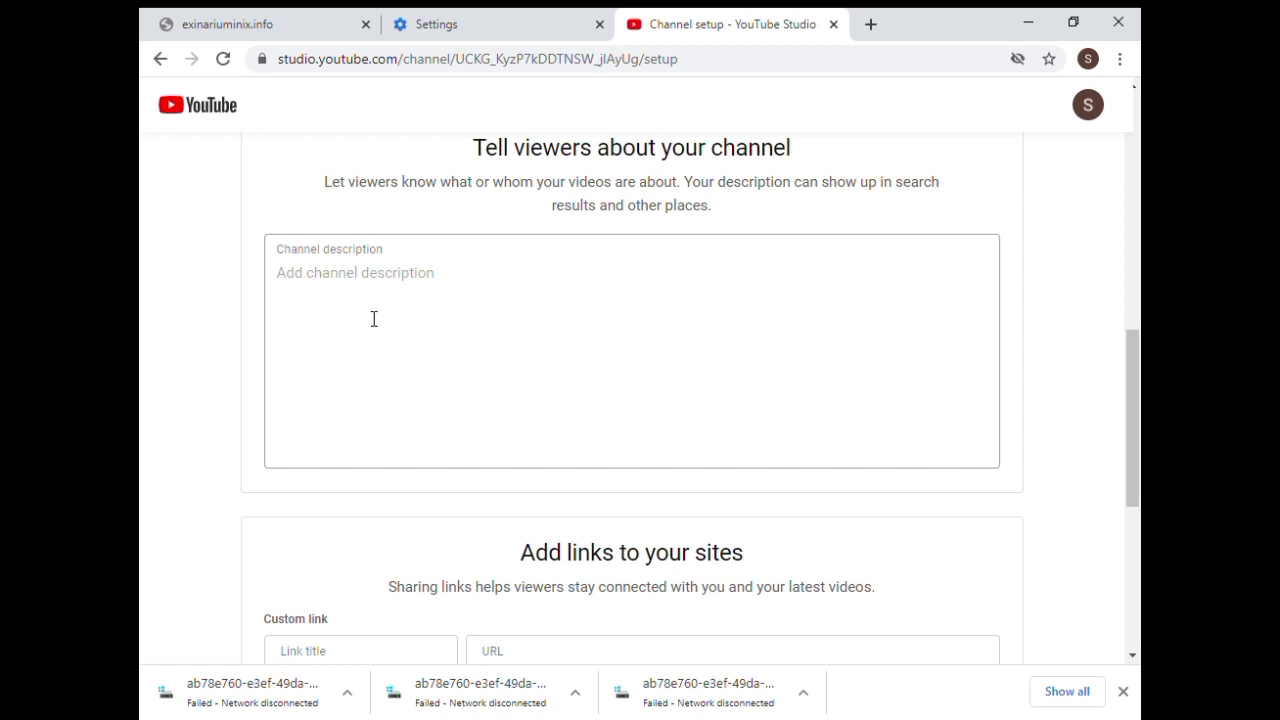
scroll(380, 320, "down", 2)
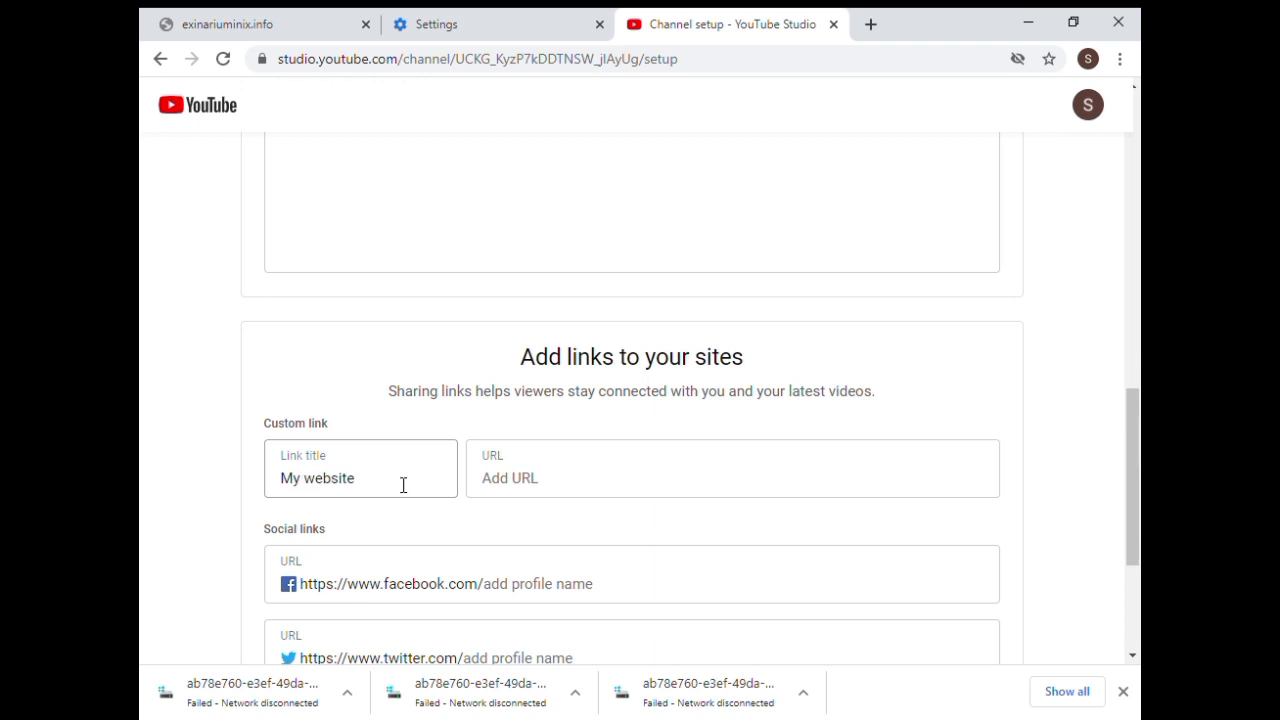
Change the custom link title to "facebook" and save the channel setup with the link URLs left empty
left_click(369, 484)
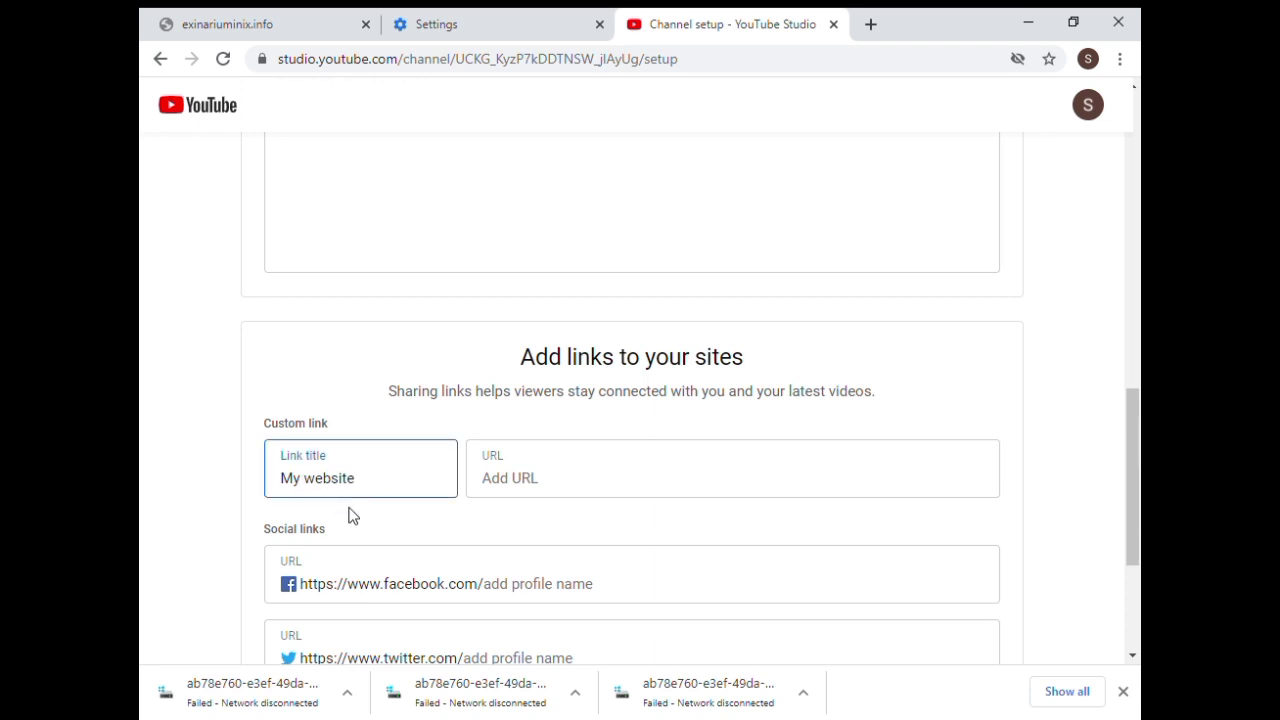
key("ctrl+BackSpace")
key("ctrl+BackSpace")
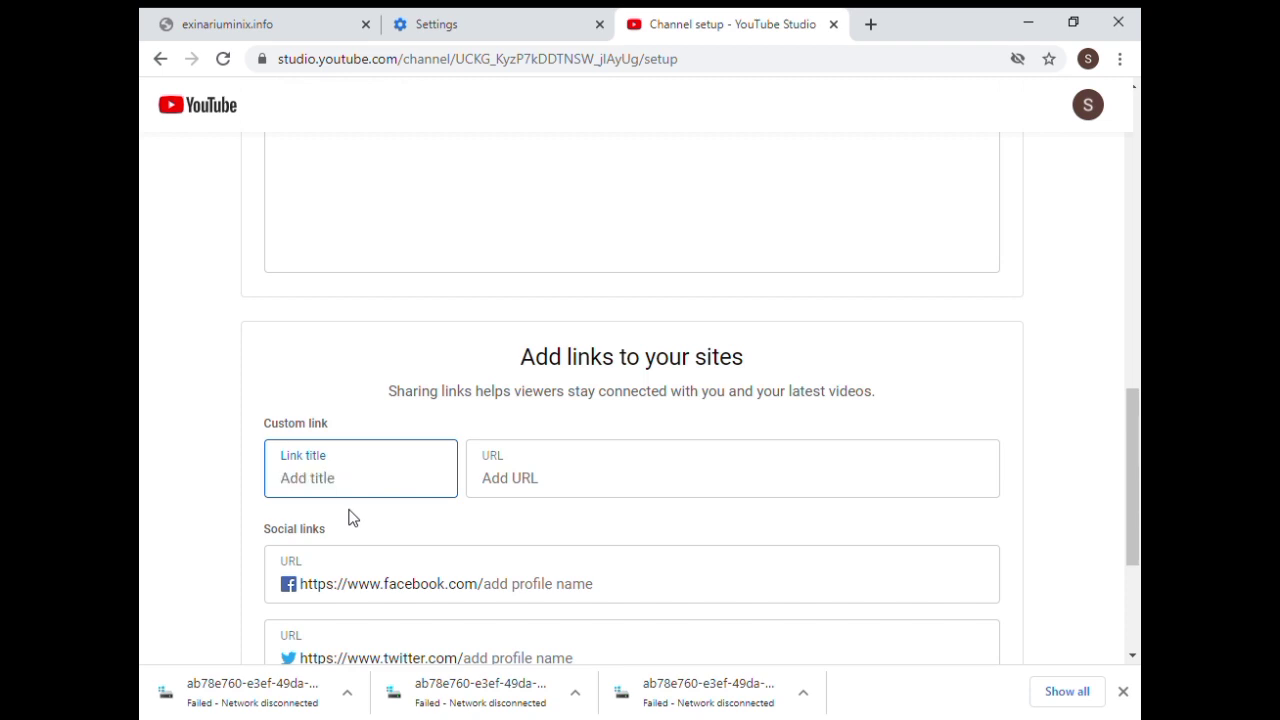
type("facebook")
left_click(516, 488)
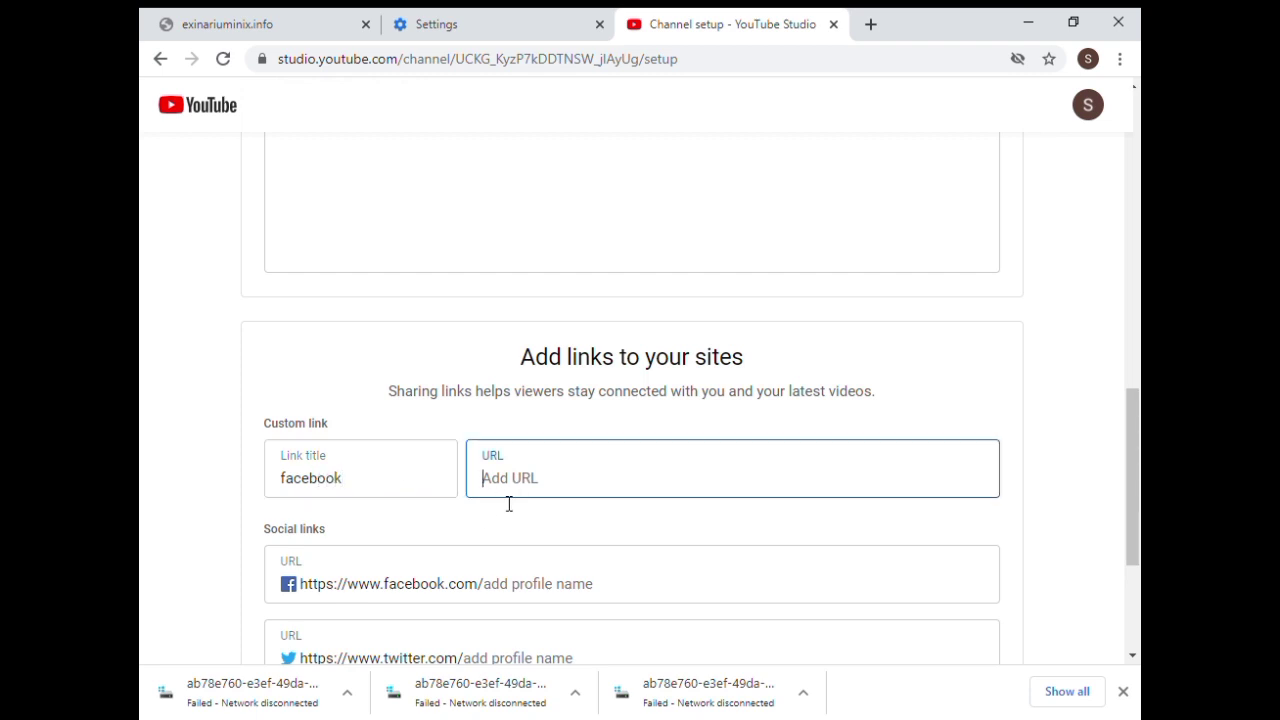
scroll(321, 578, "down", 1)
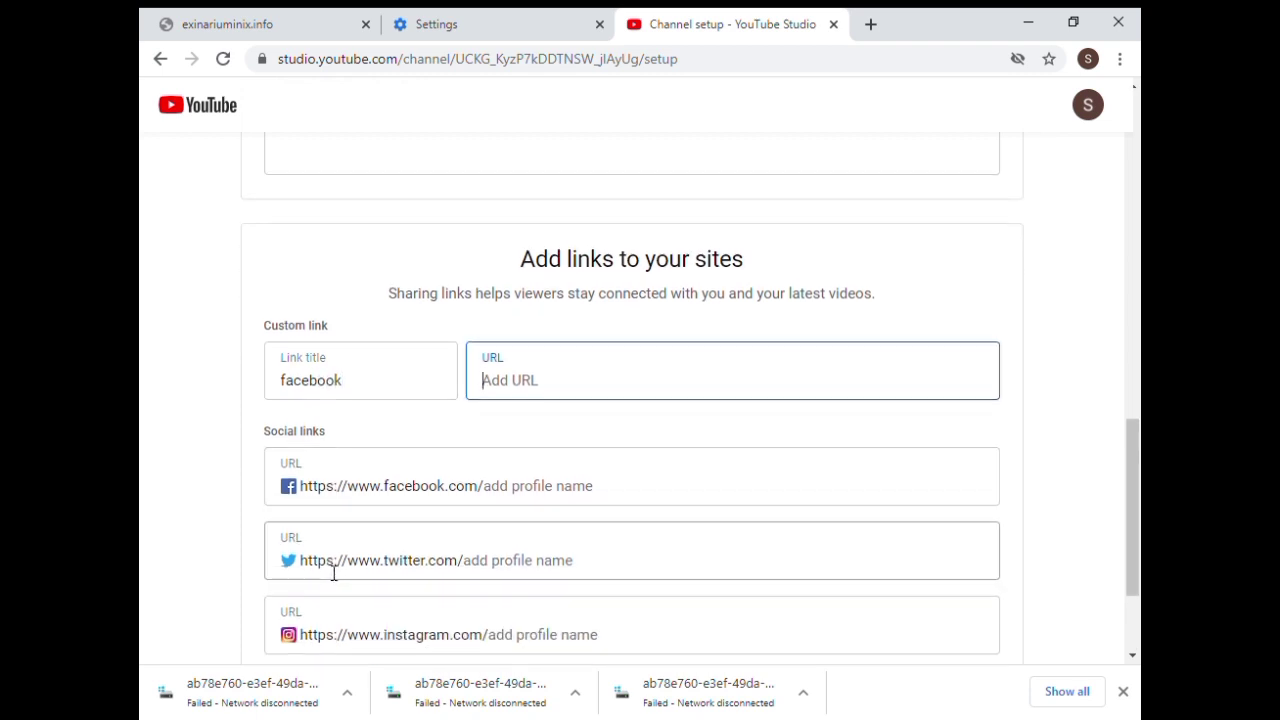
scroll(334, 573, "down", 1)
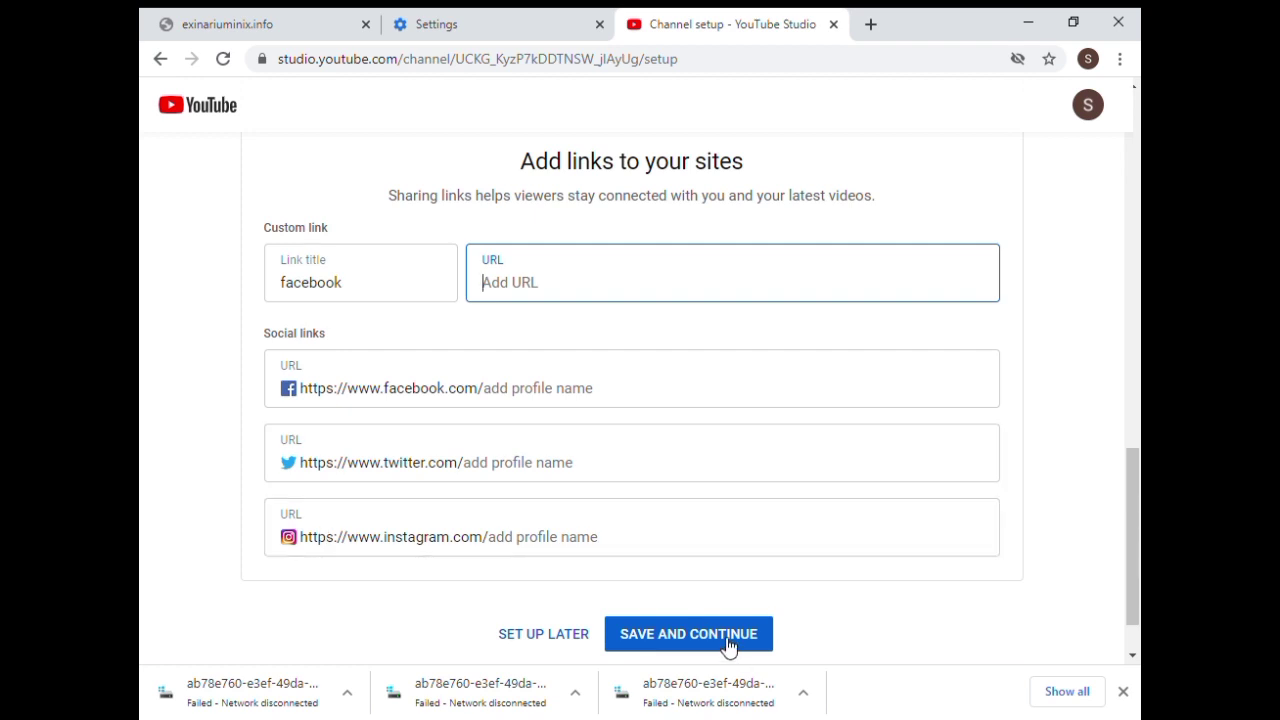
left_click(672, 641)
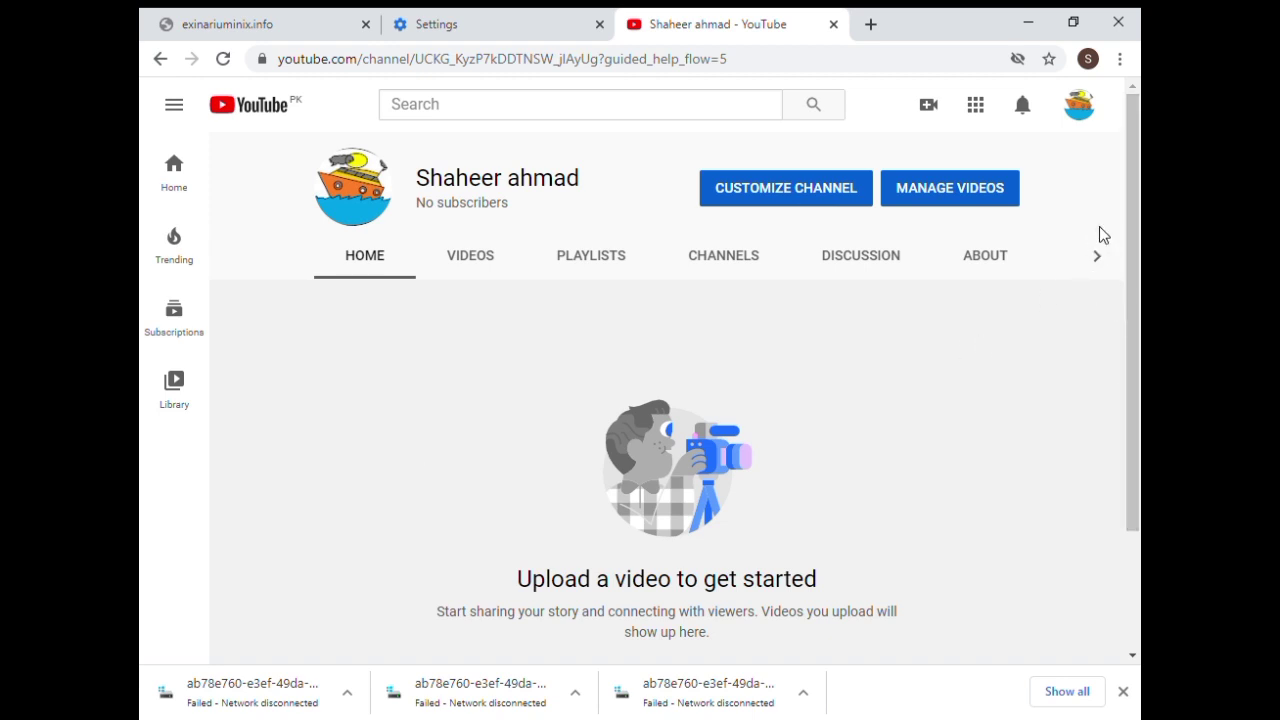
Open the channel customization, dismiss the Studio welcome message, and examine the Layout and Branding options
left_click(806, 195)
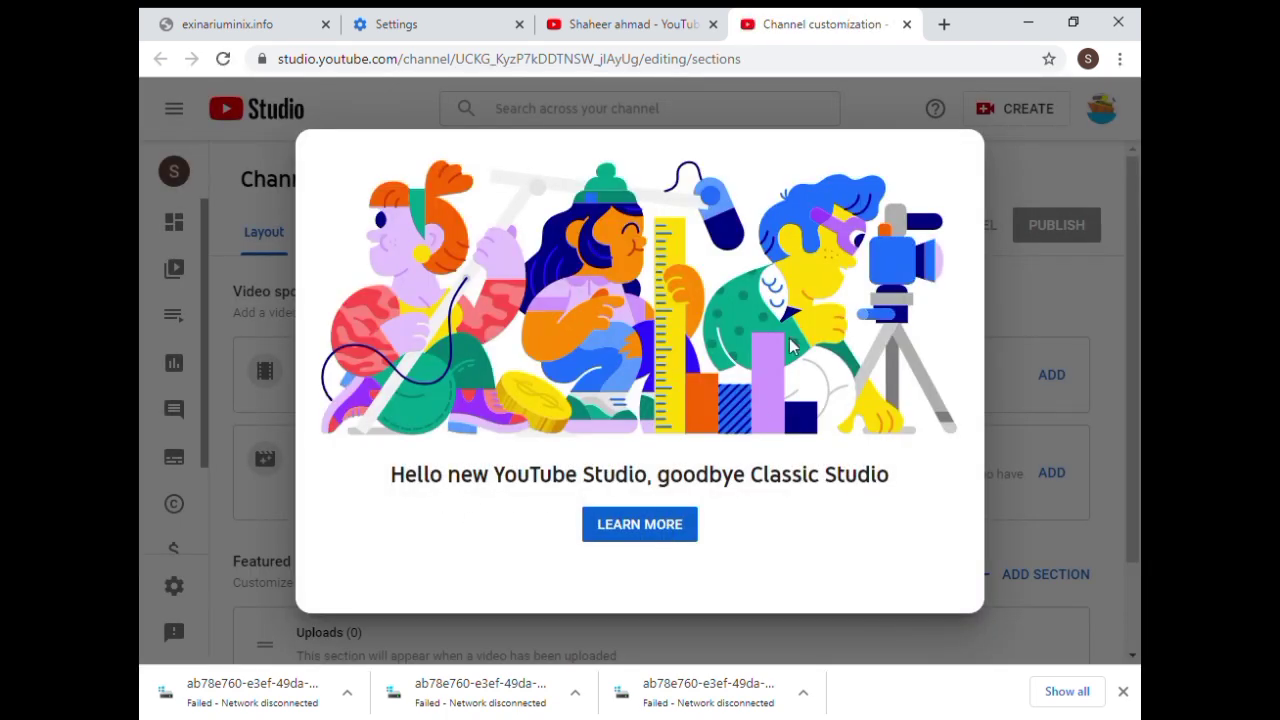
left_click(1110, 302)
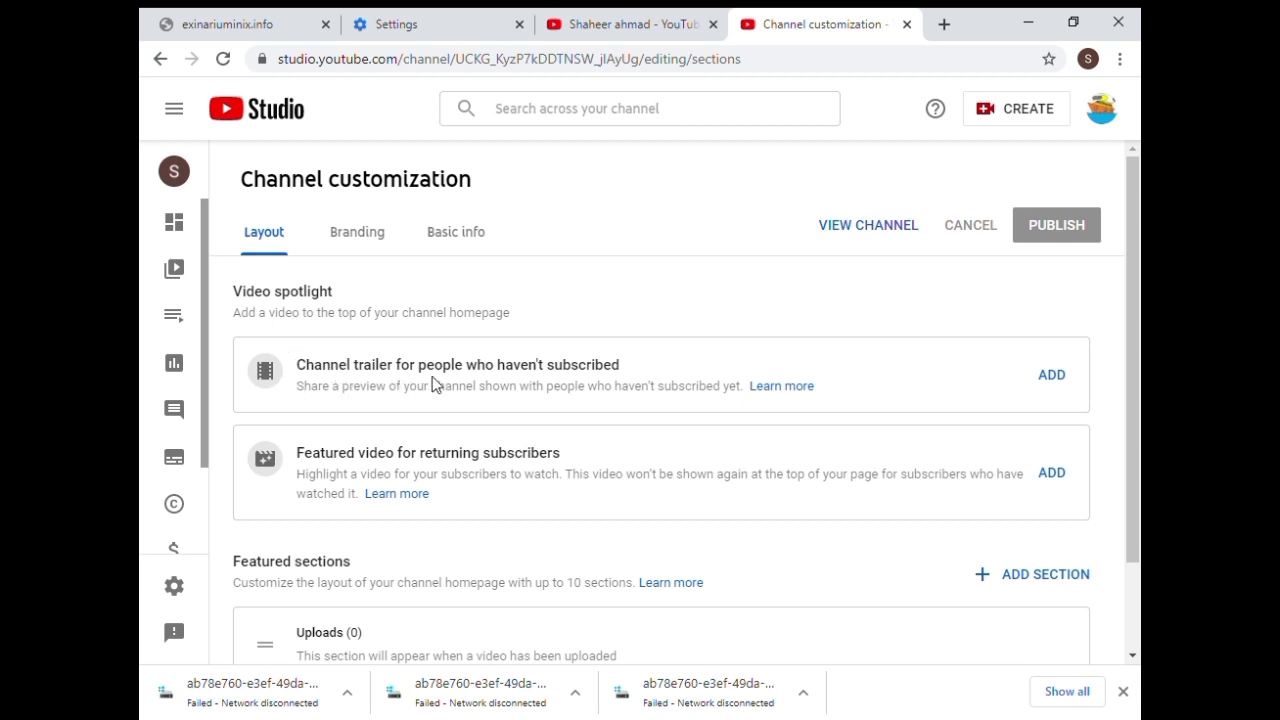
scroll(577, 383, "down", 2)
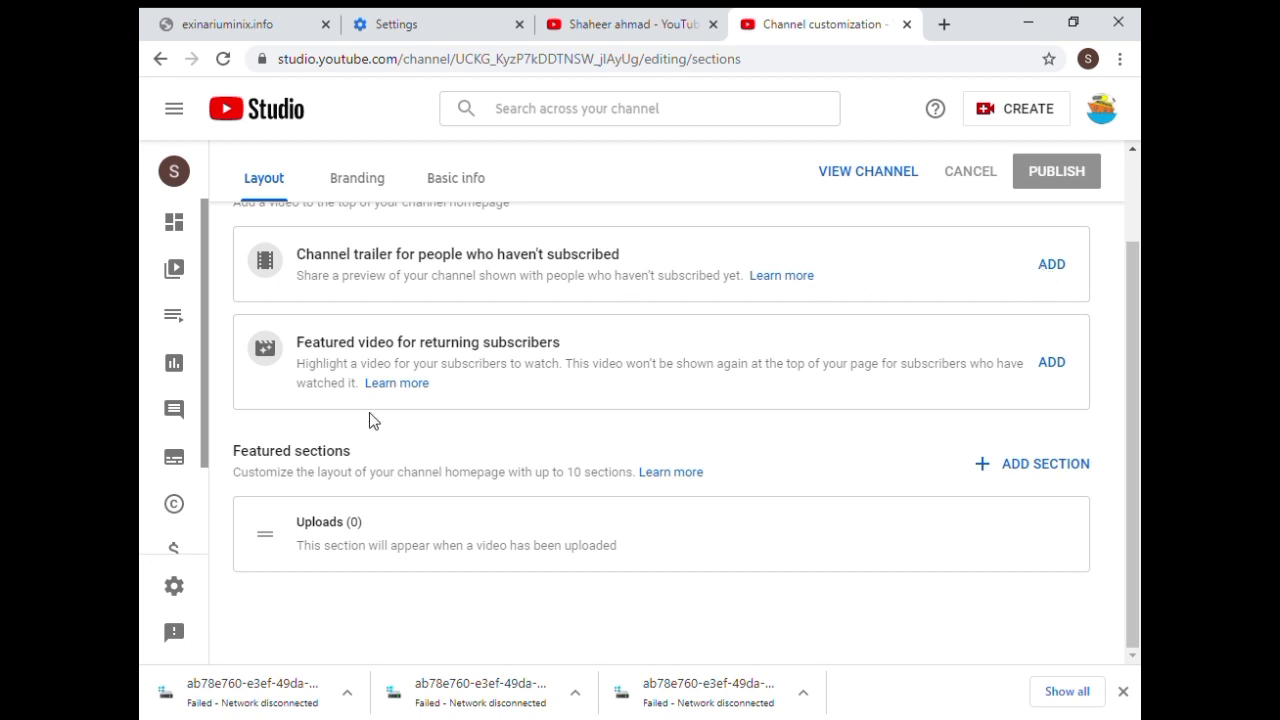
left_click(380, 180)
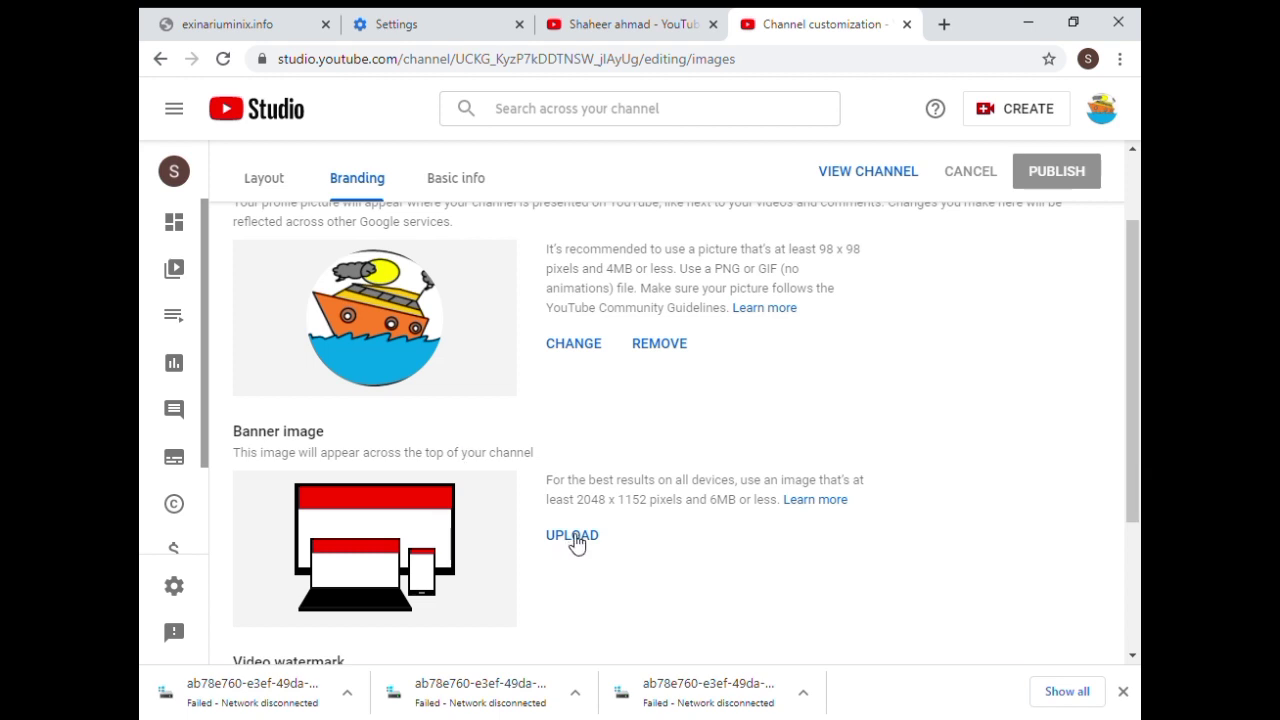
scroll(576, 542, "down", 2)
scroll(485, 568, "up", 3)
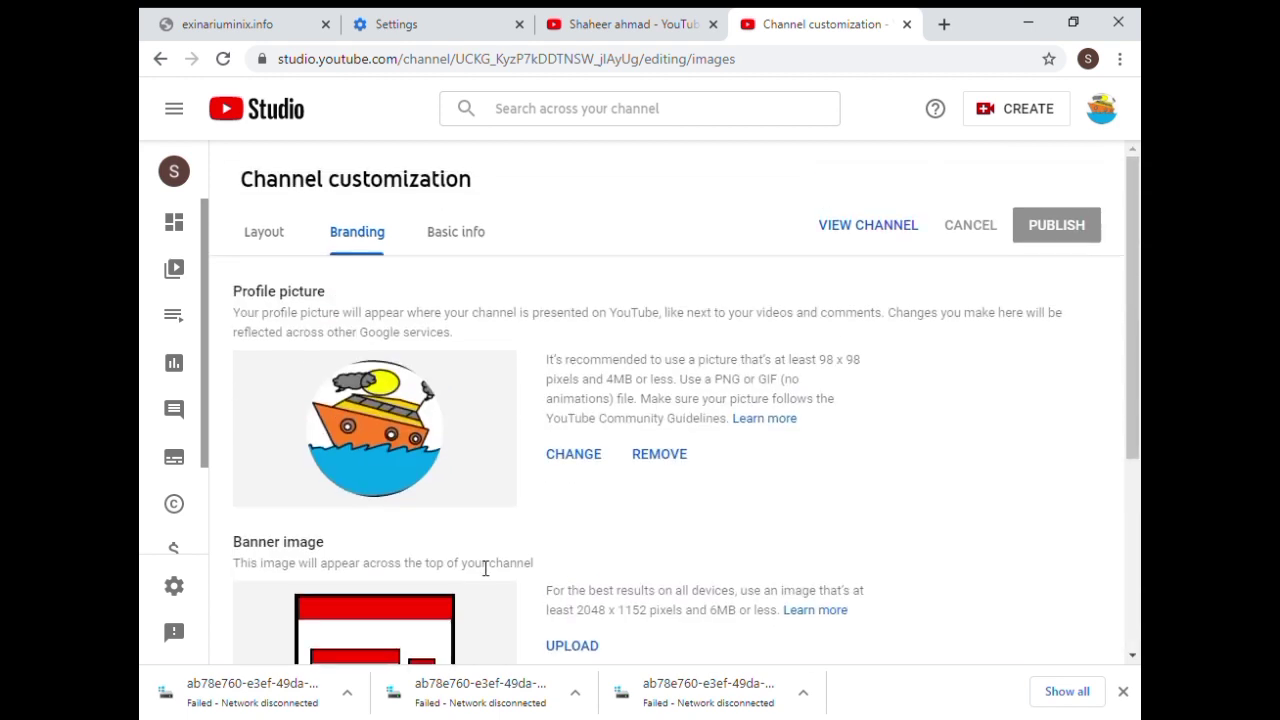
Go to the channel dashboard and open the channel's basic info settings
left_click(176, 226)
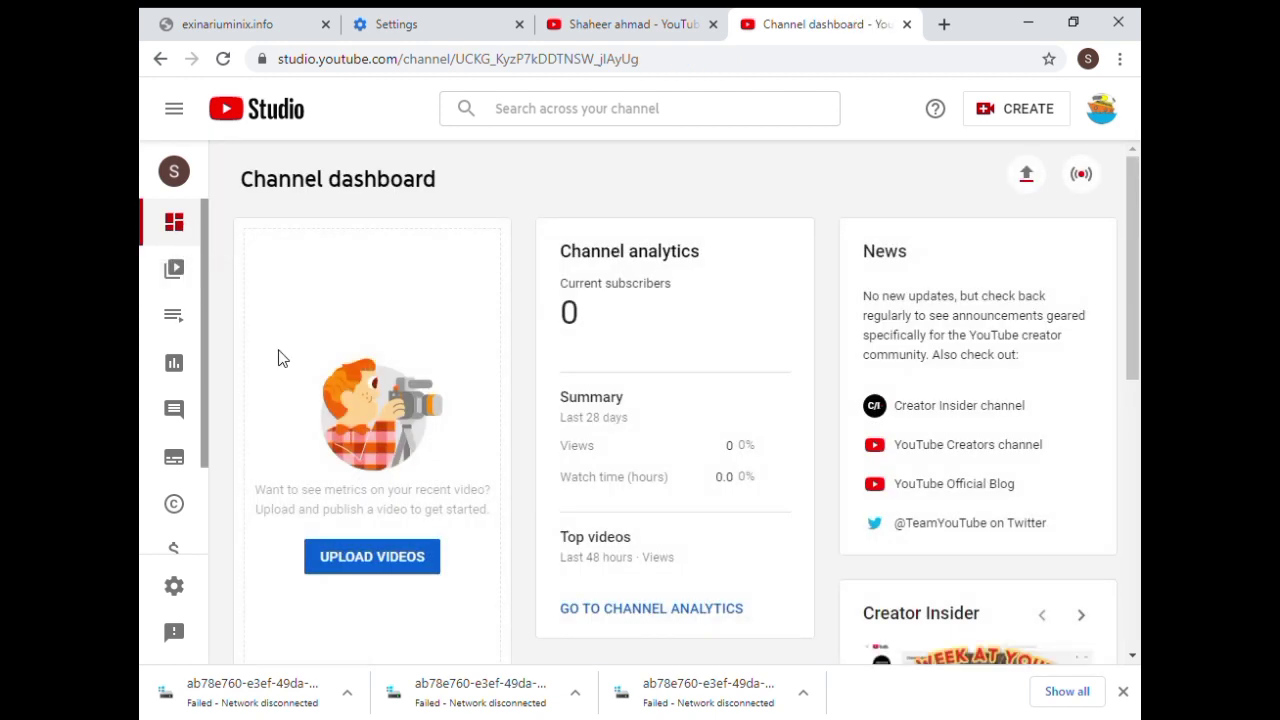
left_click(176, 588)
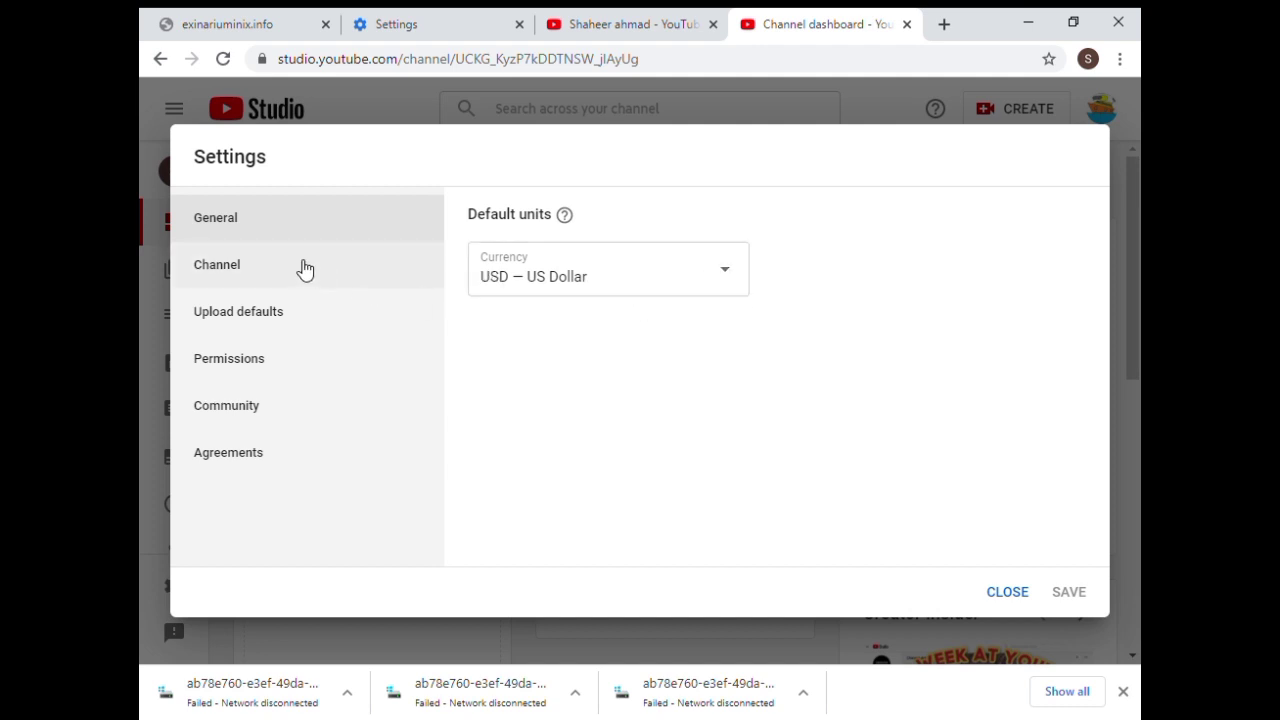
left_click(265, 262)
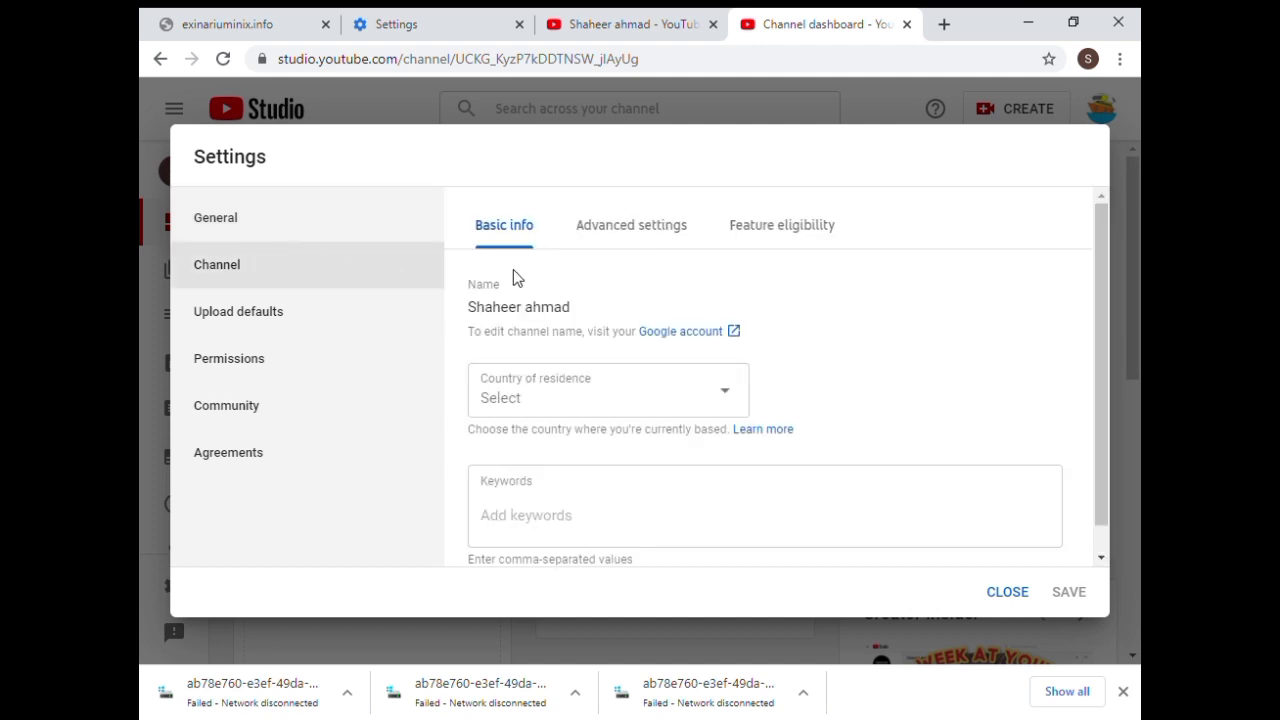
Set the channel's country of residence to Pakistan
left_click(737, 400)
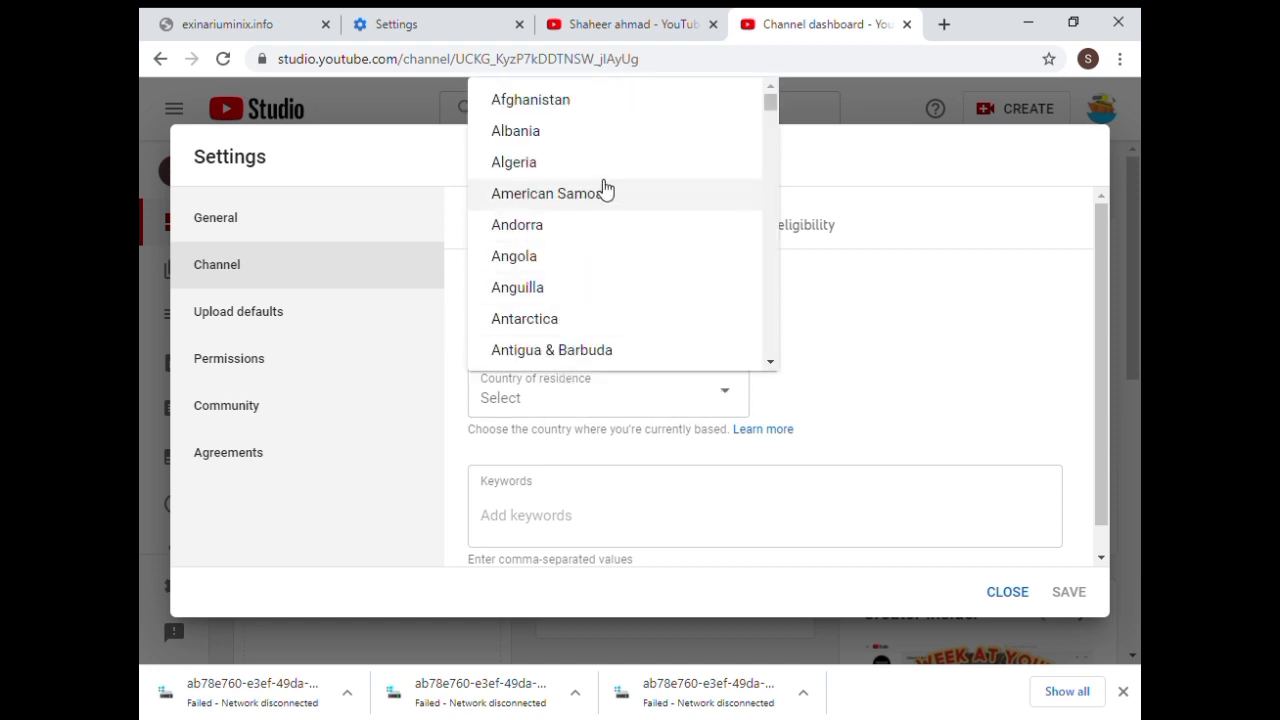
scroll(606, 209, "down", 5)
scroll(590, 283, "down", 10)
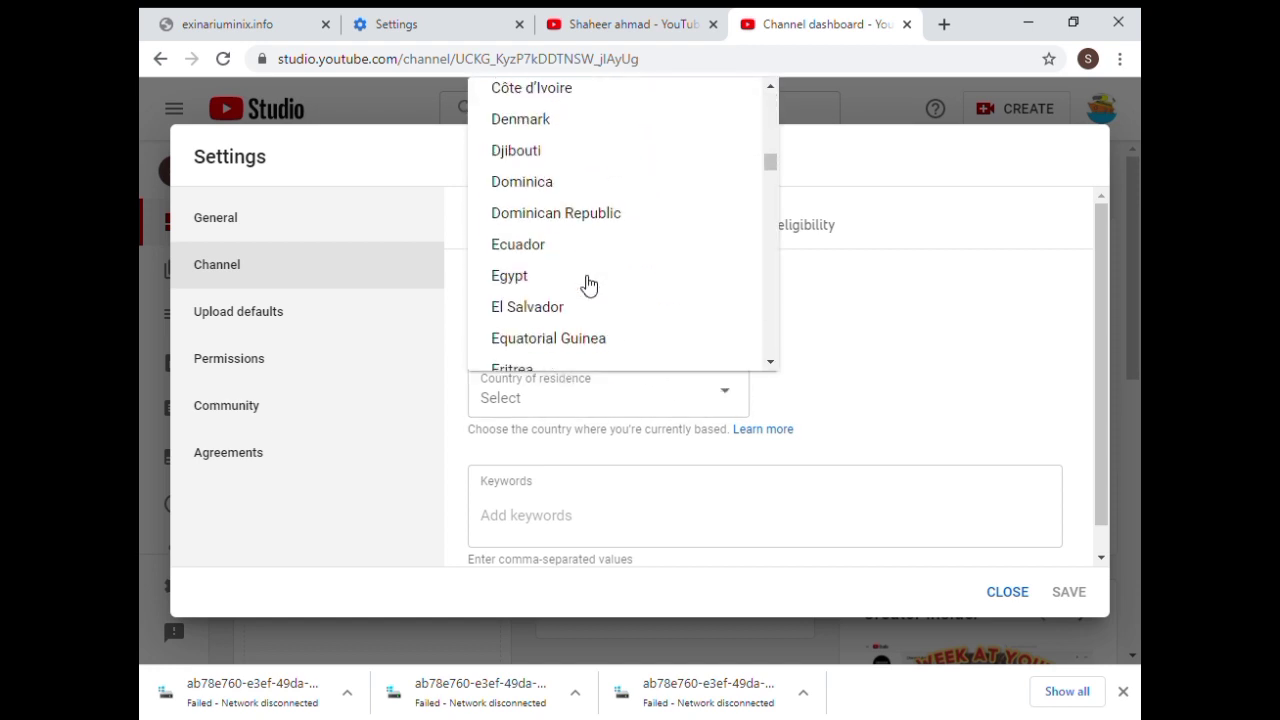
left_click(570, 402)
left_click(723, 397)
scroll(611, 317, "down", 20)
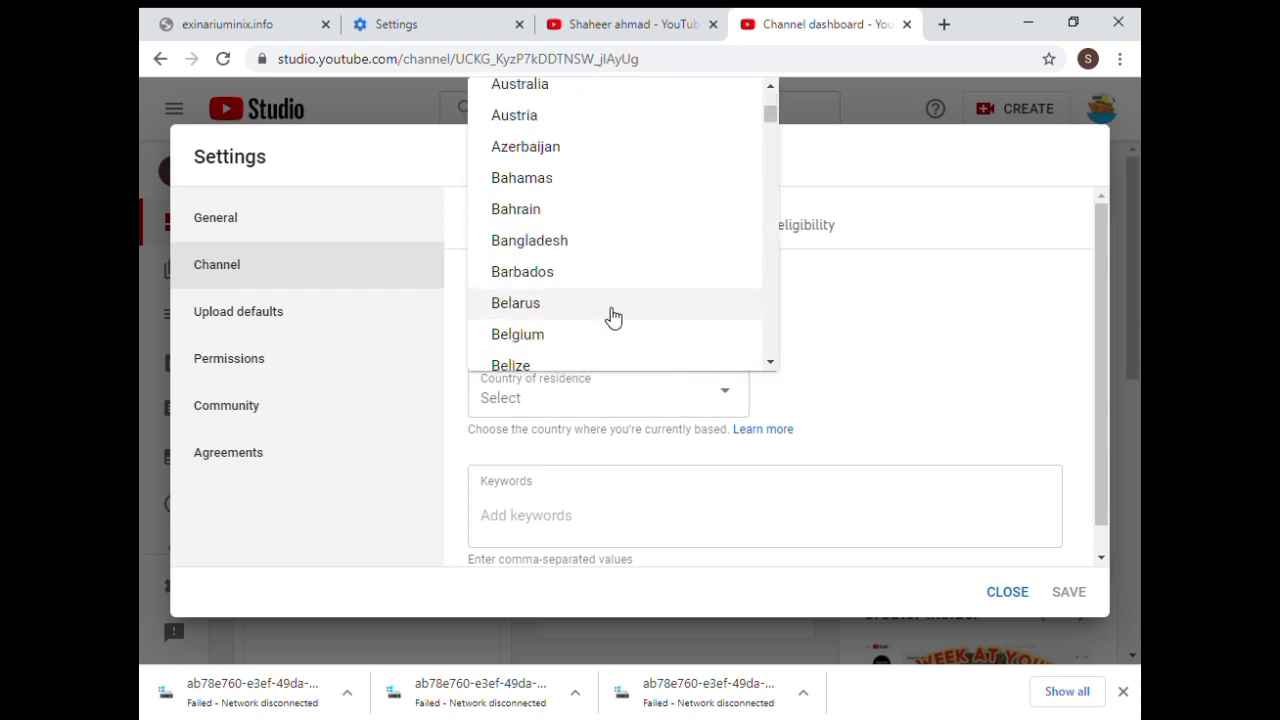
scroll(611, 326, "down", 20)
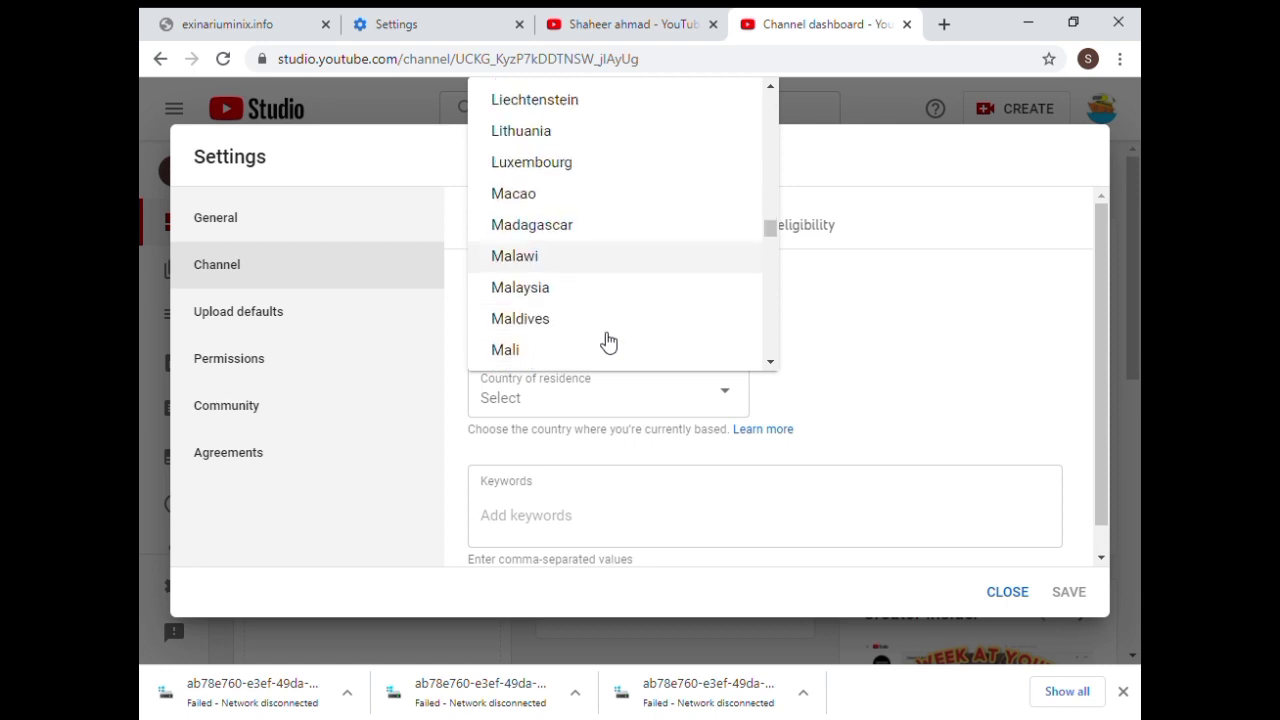
scroll(609, 344, "down", 20)
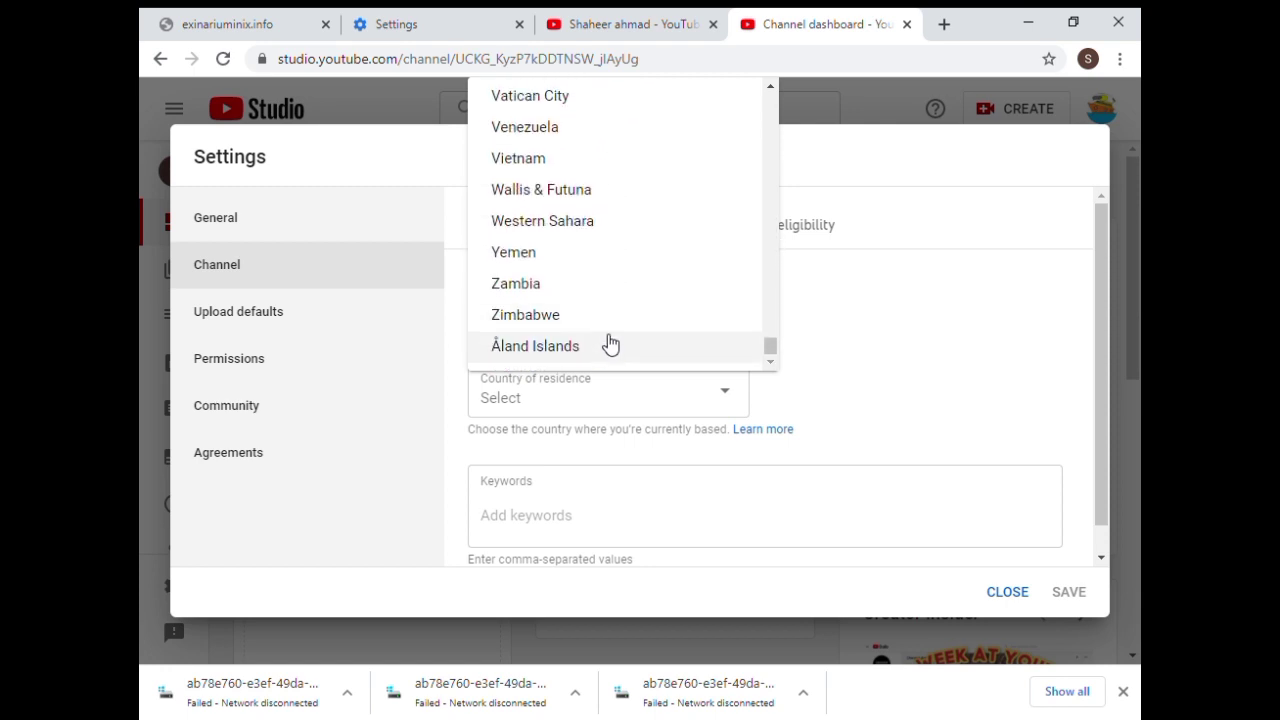
scroll(610, 343, "up", 16)
scroll(610, 343, "up", 7)
left_click(525, 110)
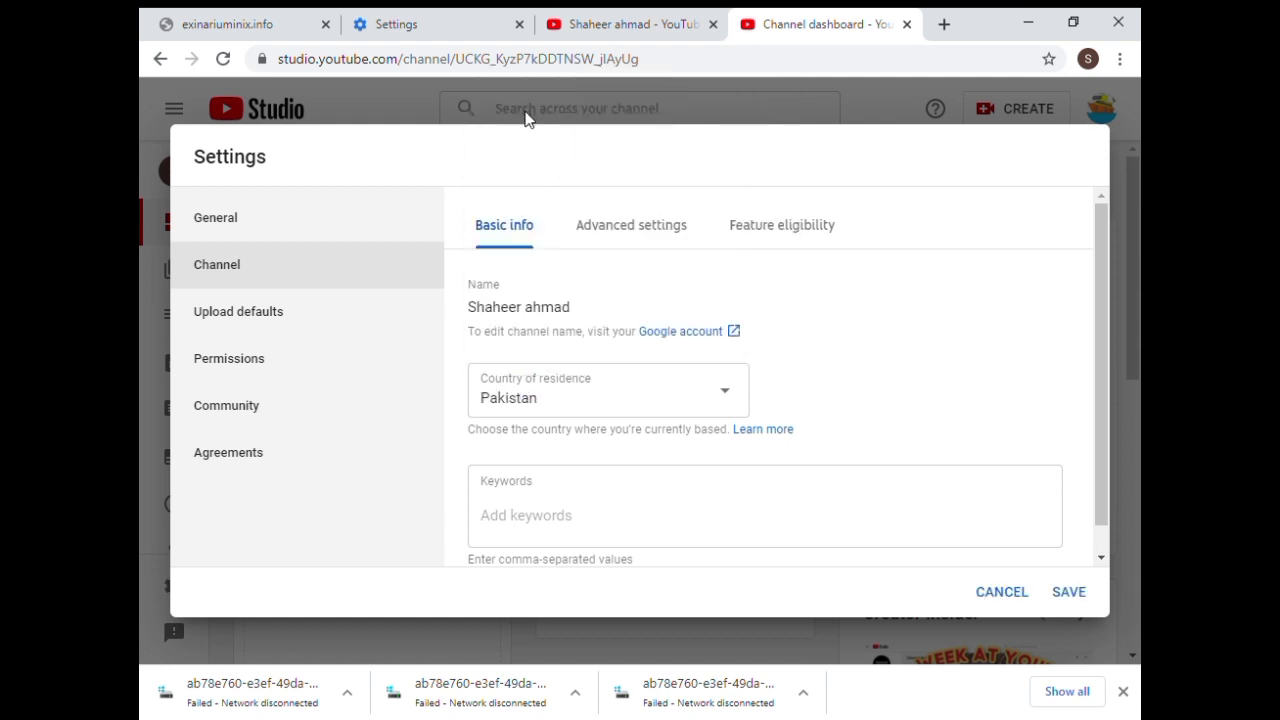
scroll(525, 515, "down", 1)
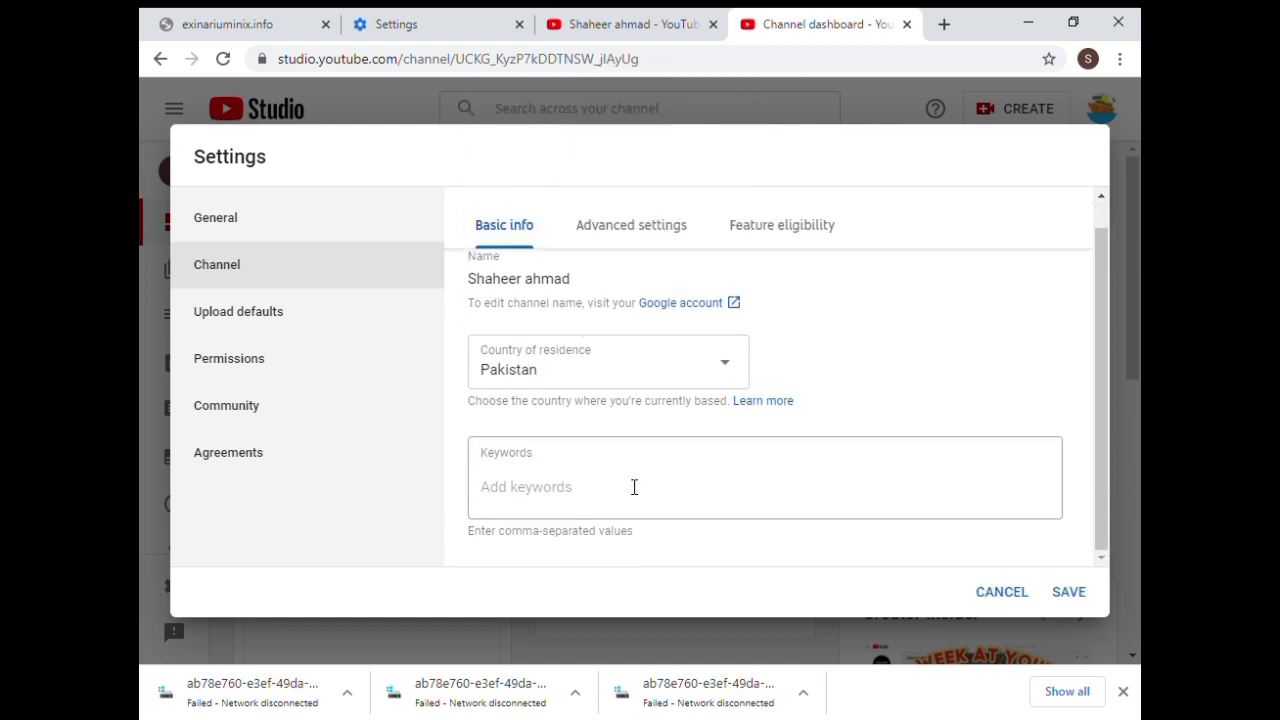
Enter "entertainment tv technaloghy" as the channel keywords and save the channel settings
left_click(552, 495)
type("how ea")
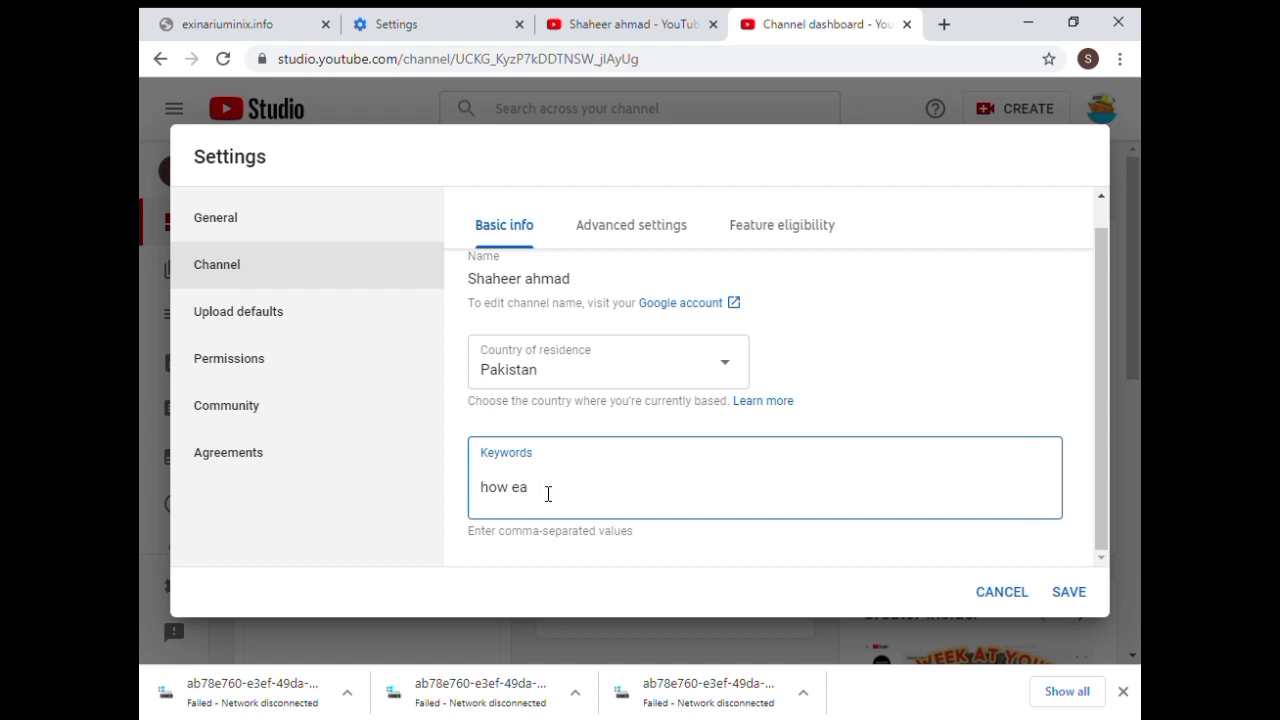
key("BackSpace")
key("BackSpace")
key("BackSpace")
type("entertainment tv technaloghy")
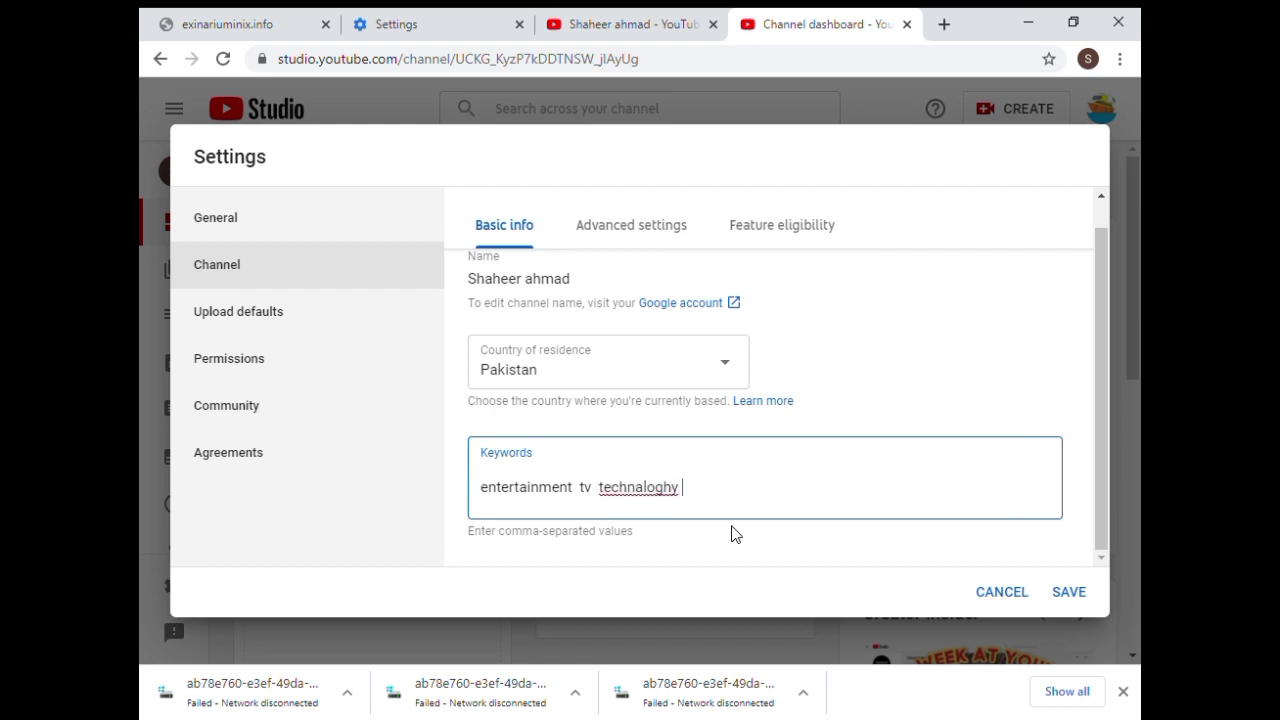
left_click(1069, 591)
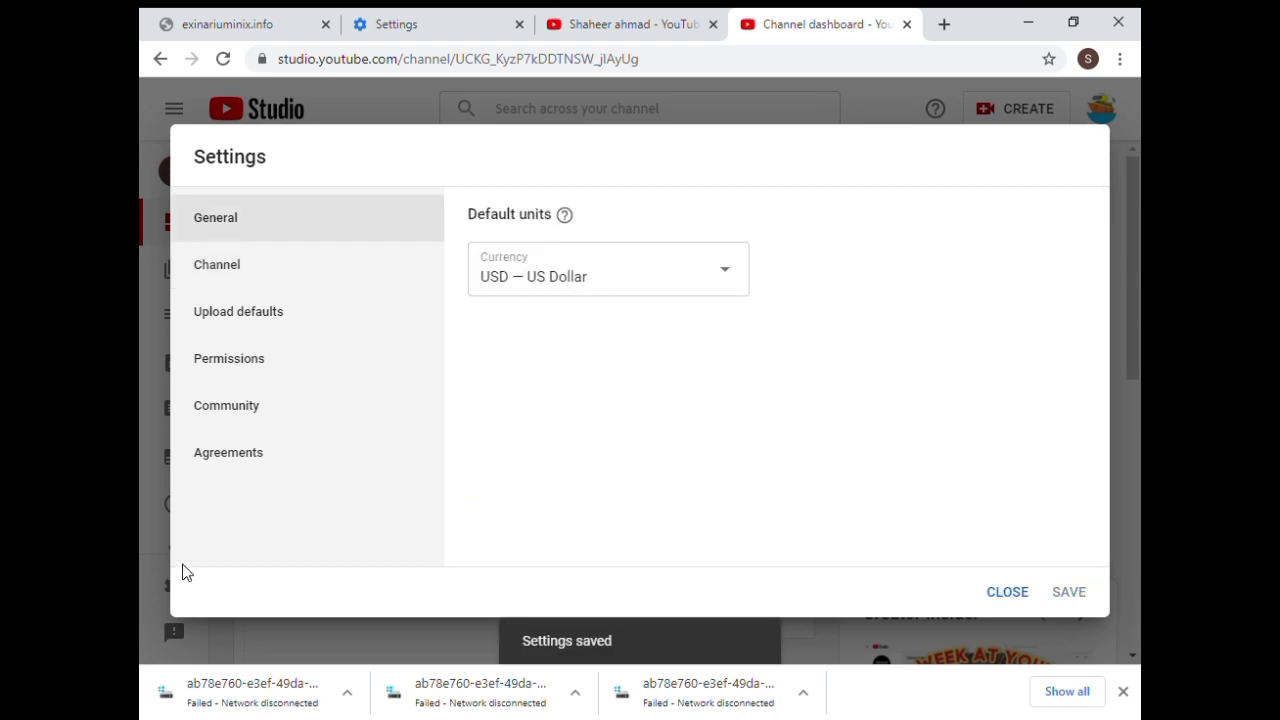
Set the default visibility for uploaded videos to Unlisted in the upload defaults
left_click(262, 322)
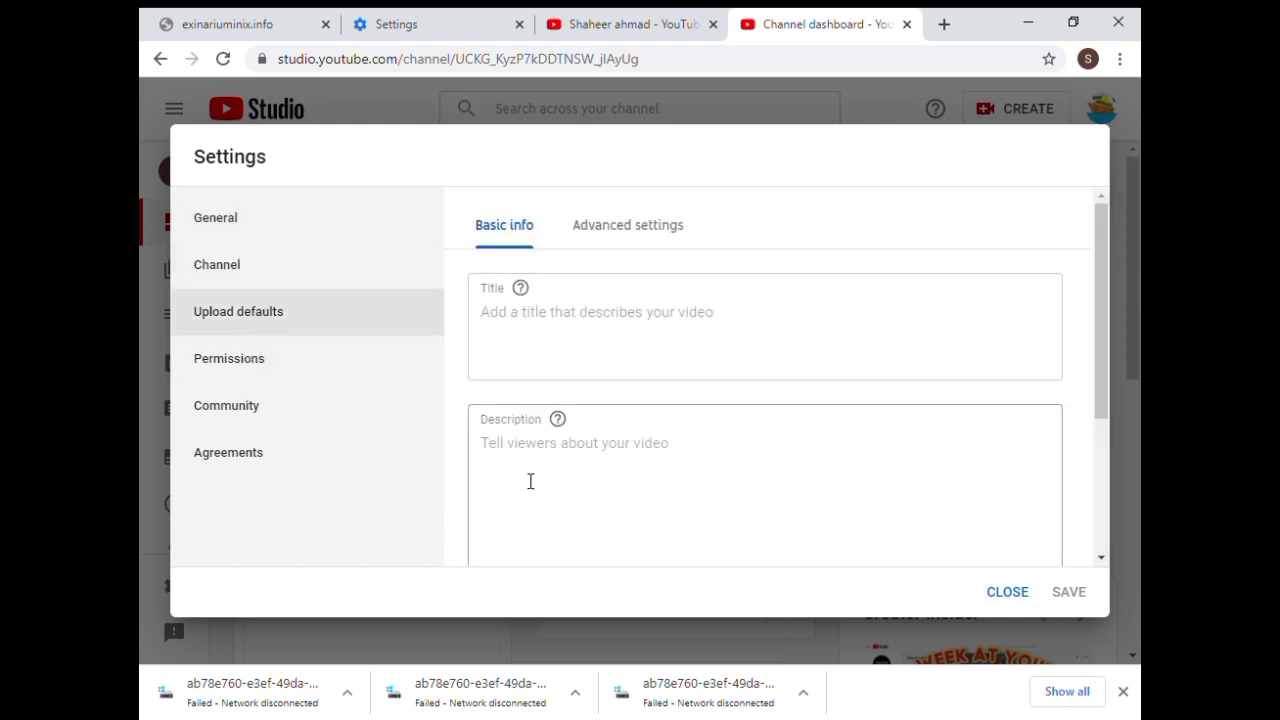
scroll(520, 477, "down", 3)
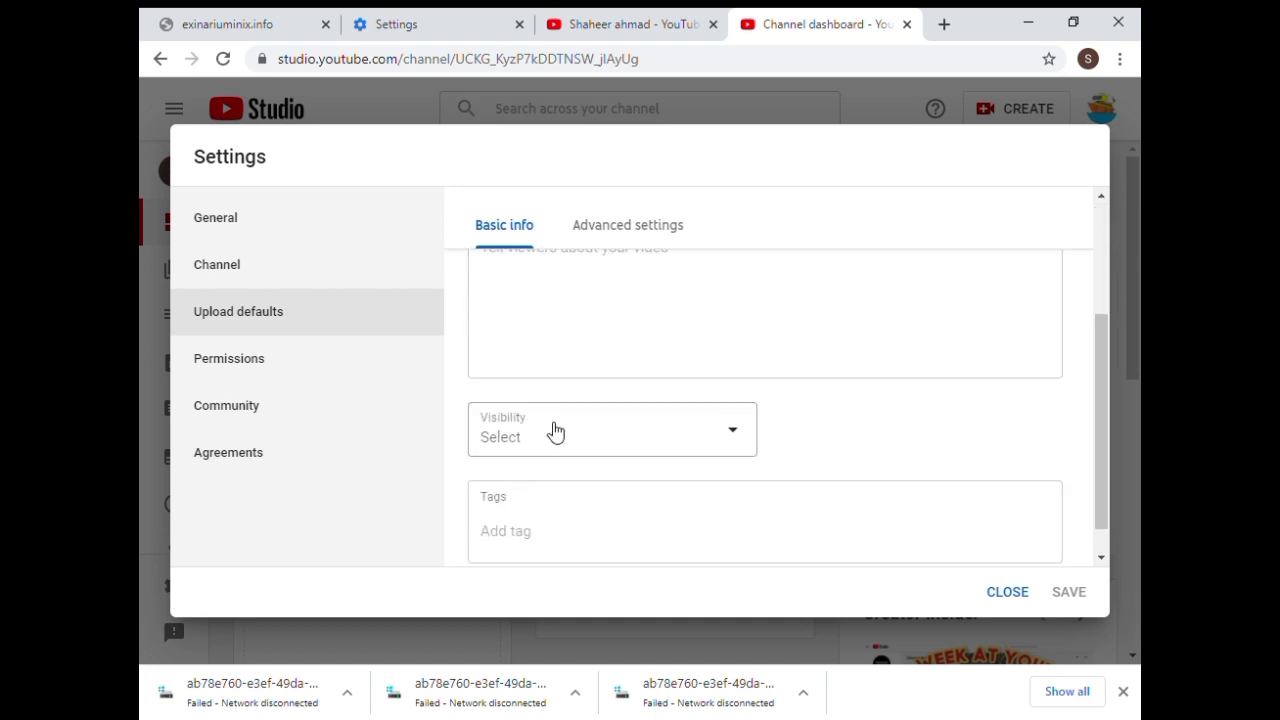
left_click(733, 431)
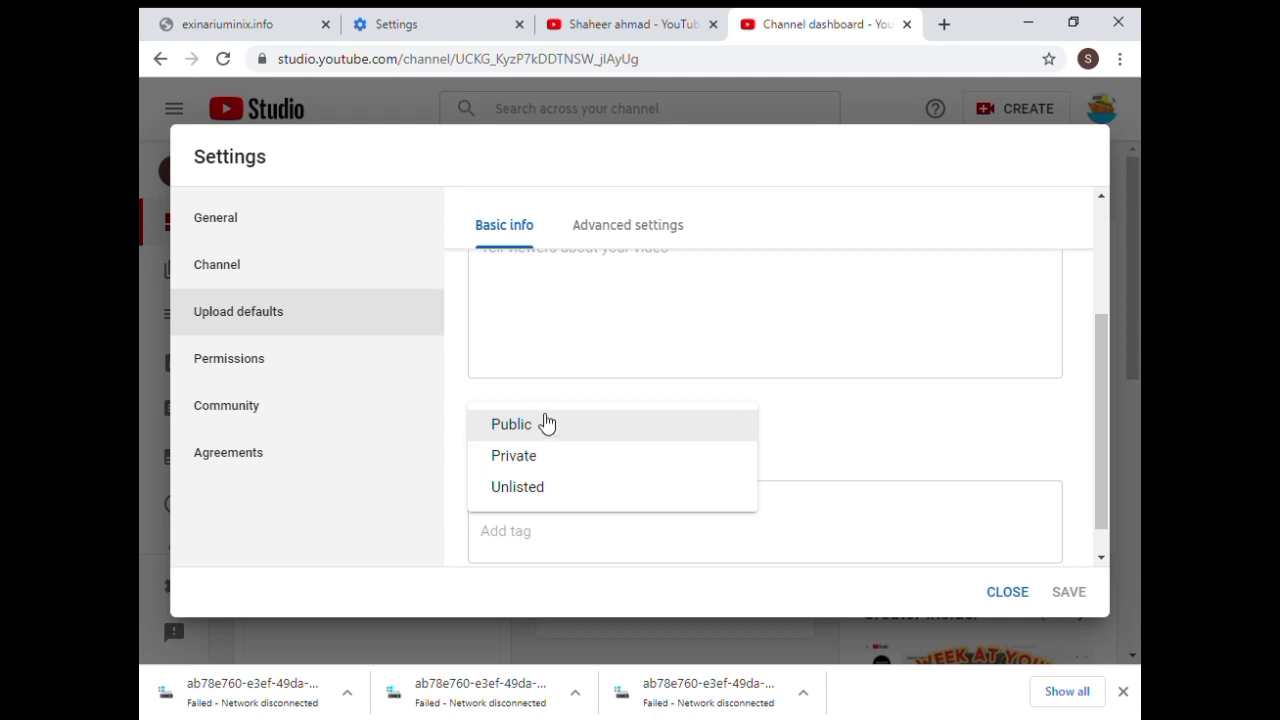
left_click(528, 492)
scroll(607, 462, "down", 1)
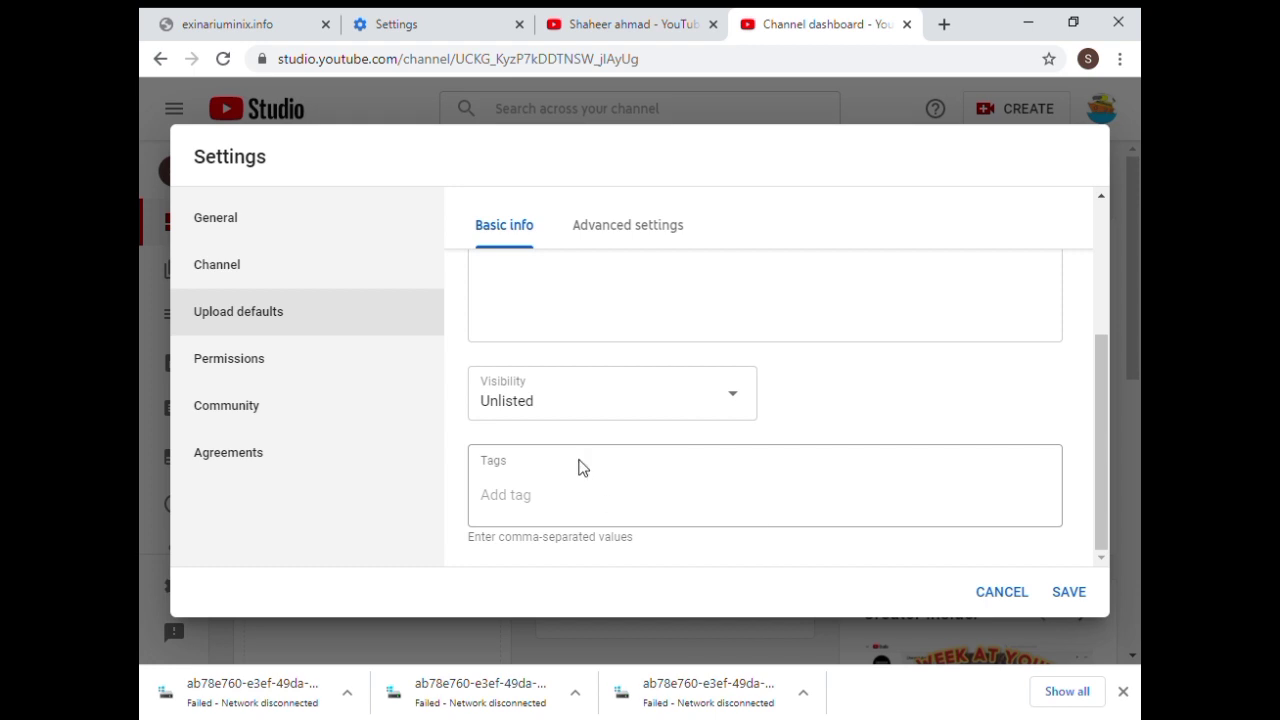
Set the default video category to Gaming in the advanced upload defaults
scroll(583, 467, "up", 5)
left_click(628, 220)
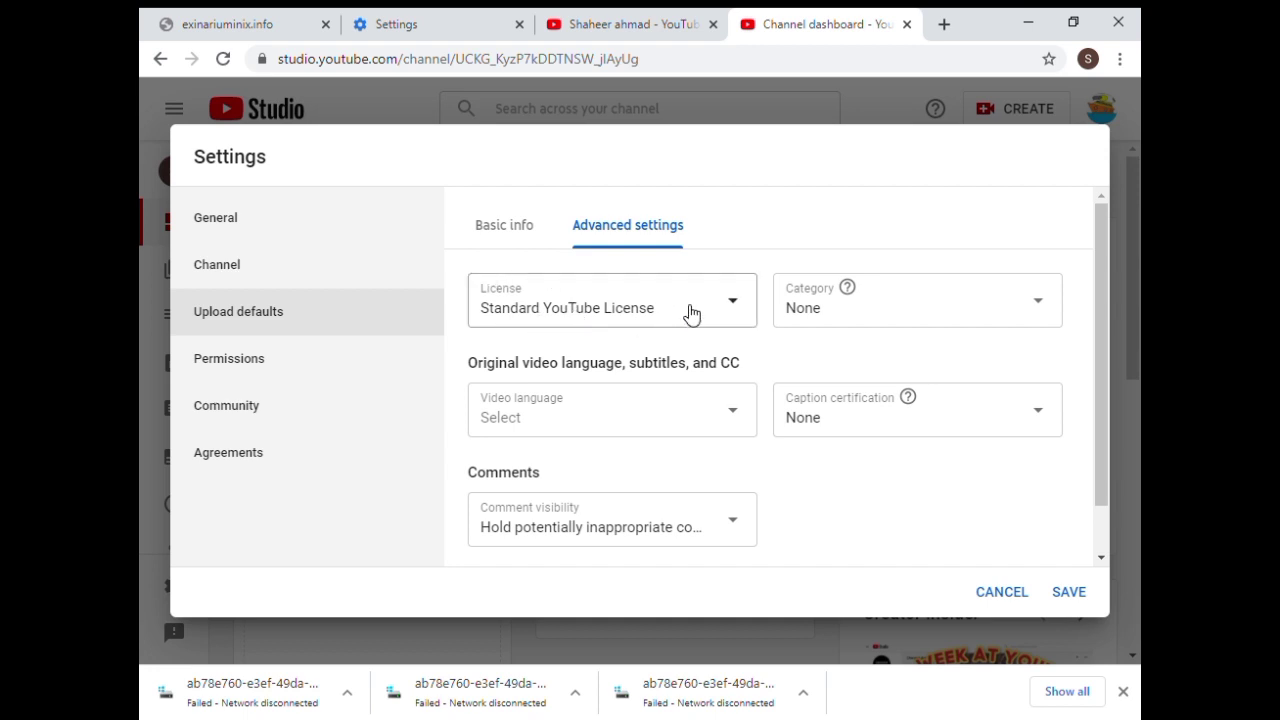
left_click(1049, 311)
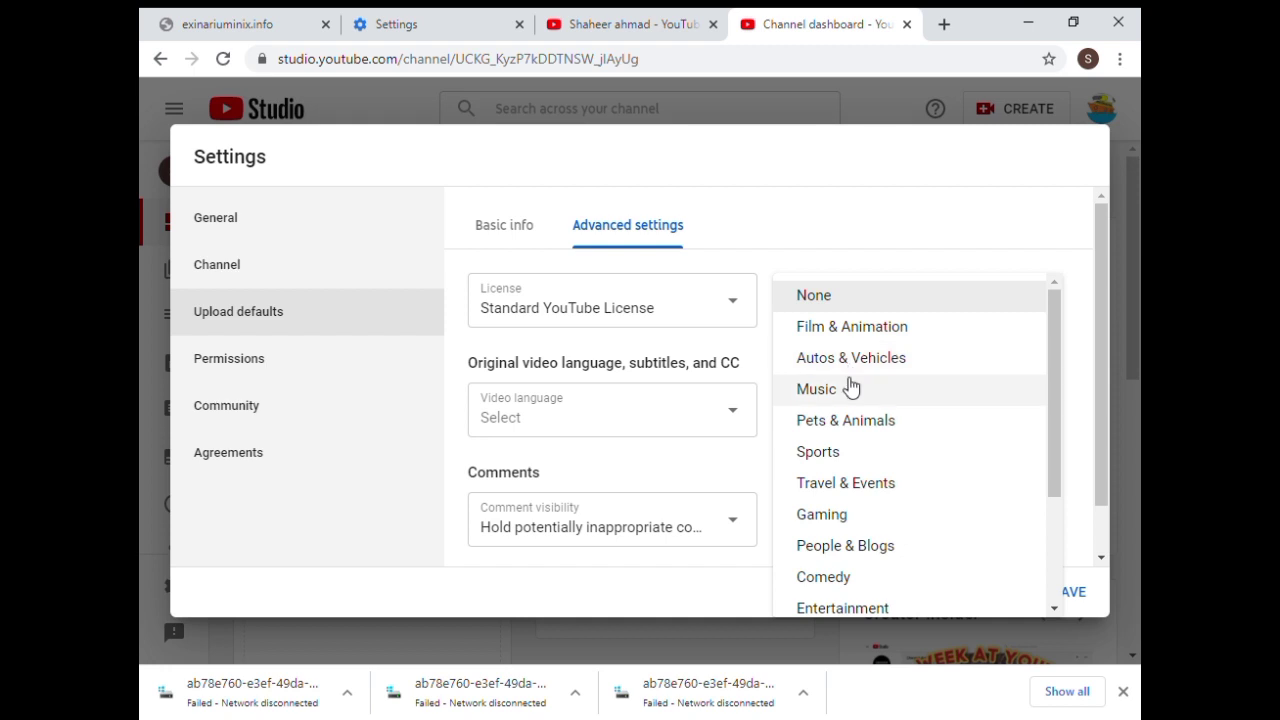
scroll(850, 386, "down", 3)
scroll(849, 386, "up", 3)
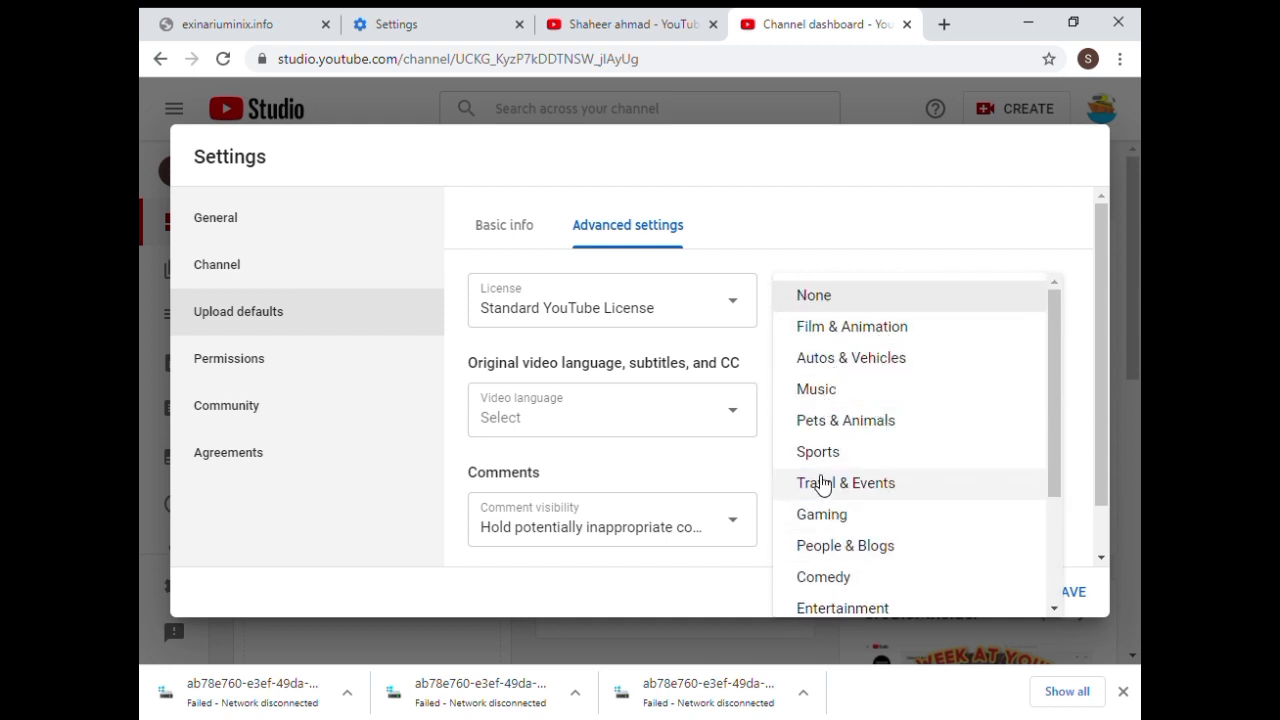
scroll(824, 485, "down", 1)
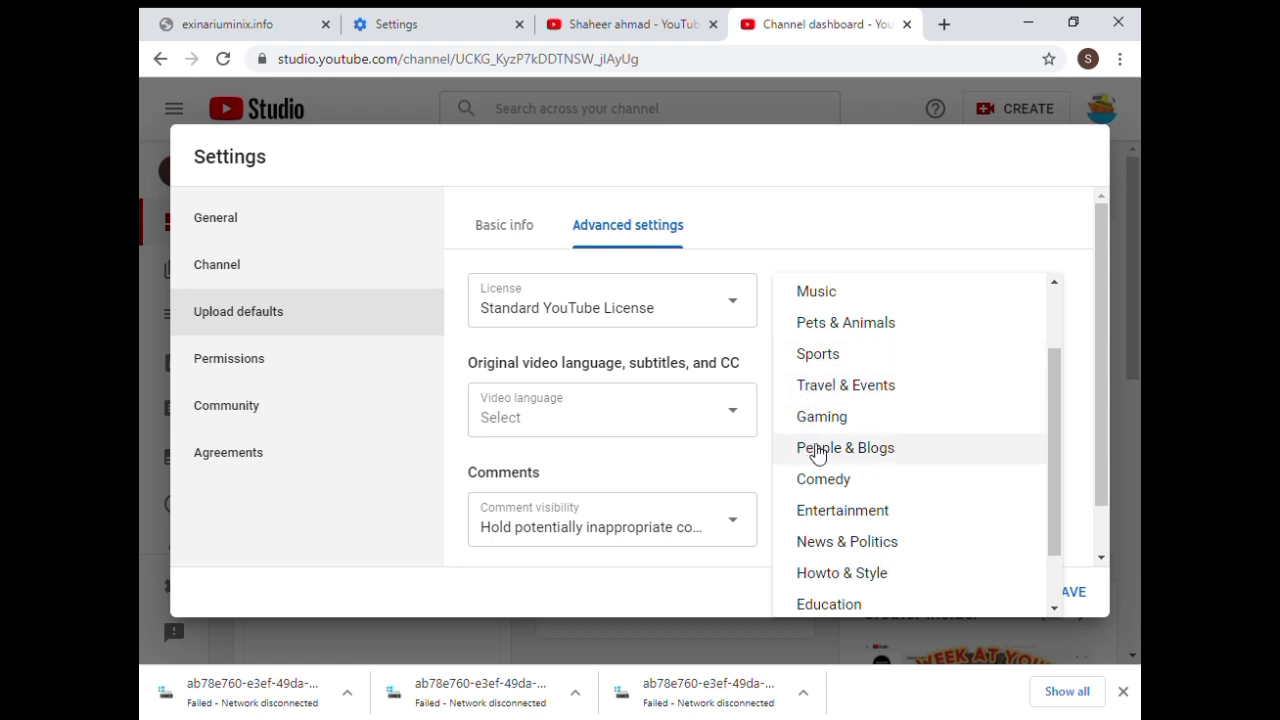
scroll(834, 425, "down", 1)
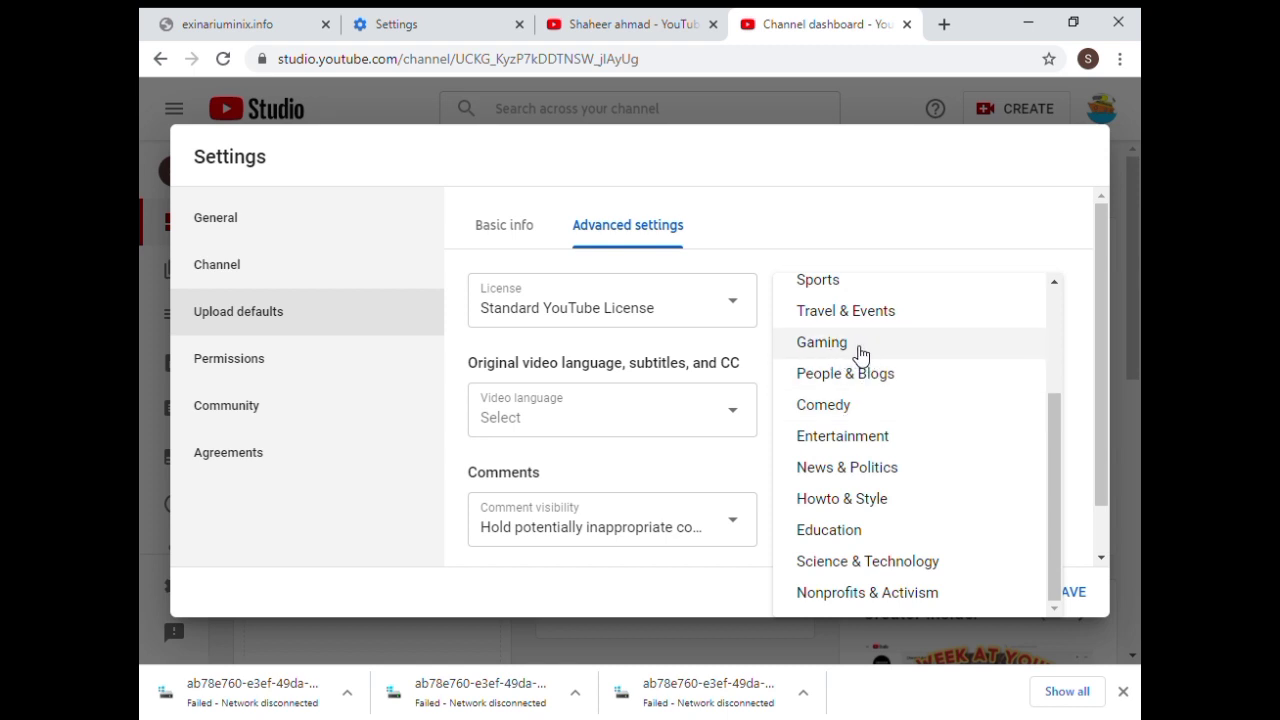
left_click(826, 346)
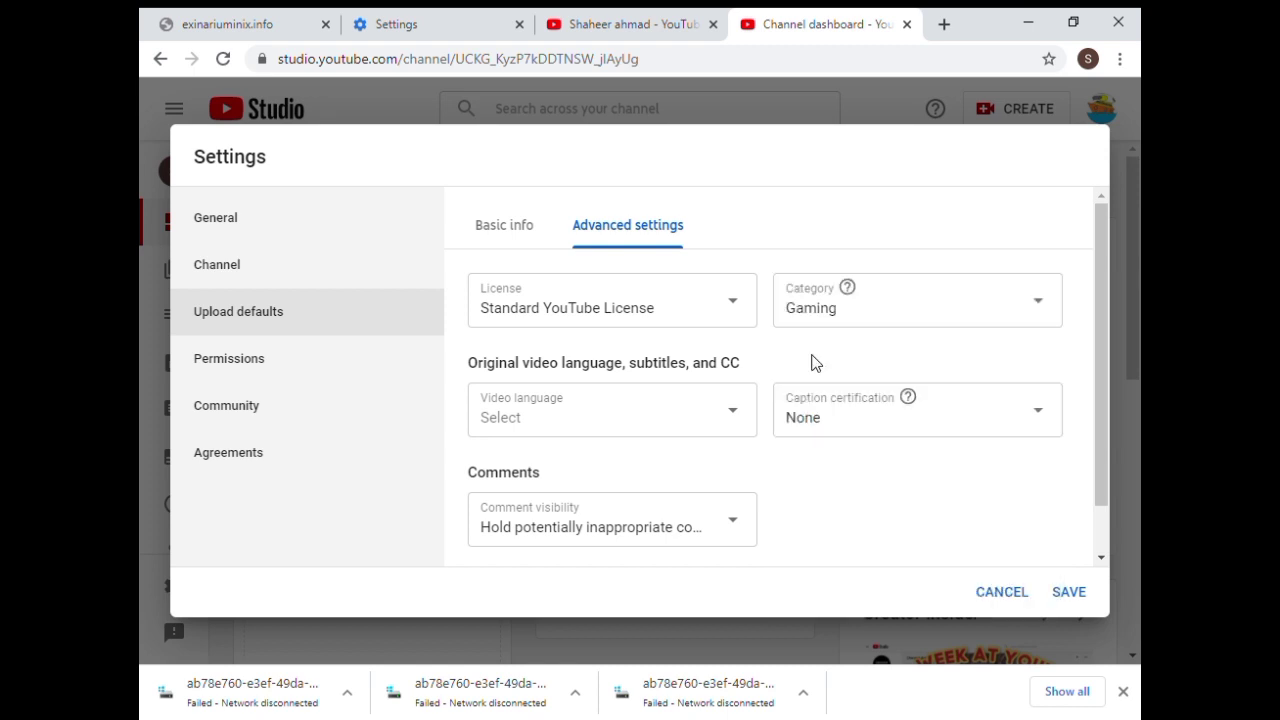
Set the default video language for uploads to Urdu
left_click(735, 418)
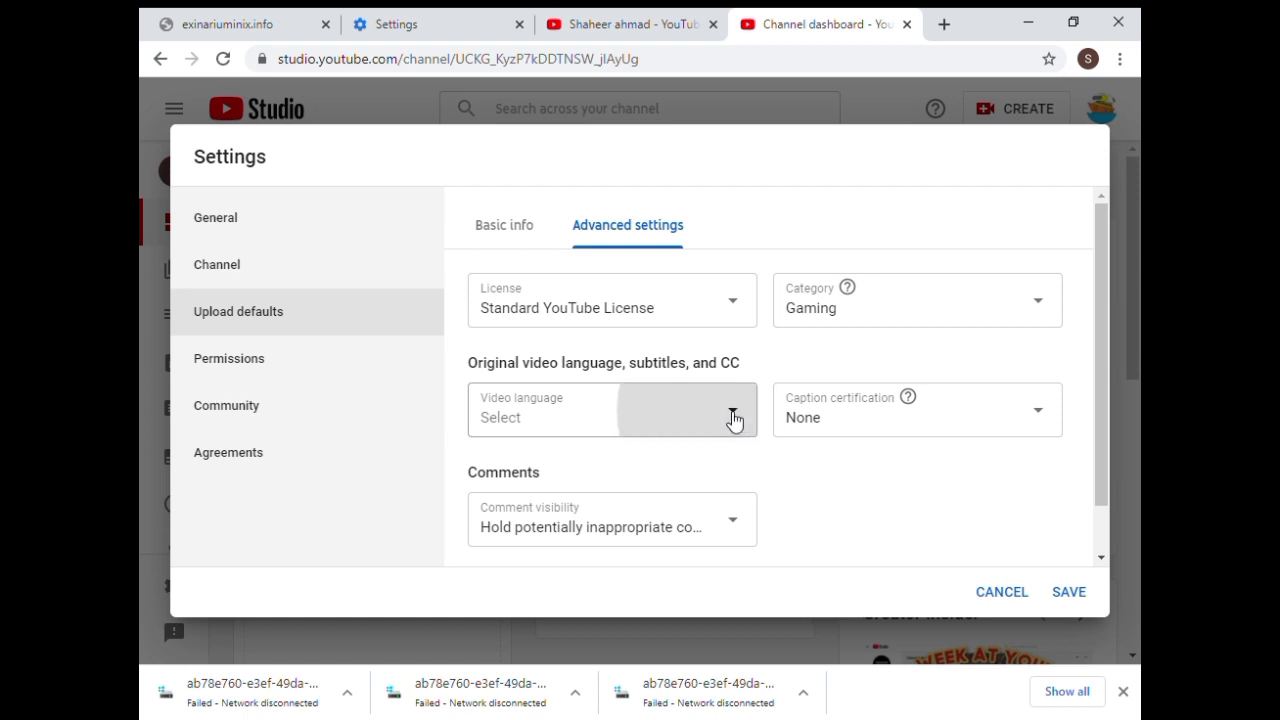
scroll(654, 360, "down", 10)
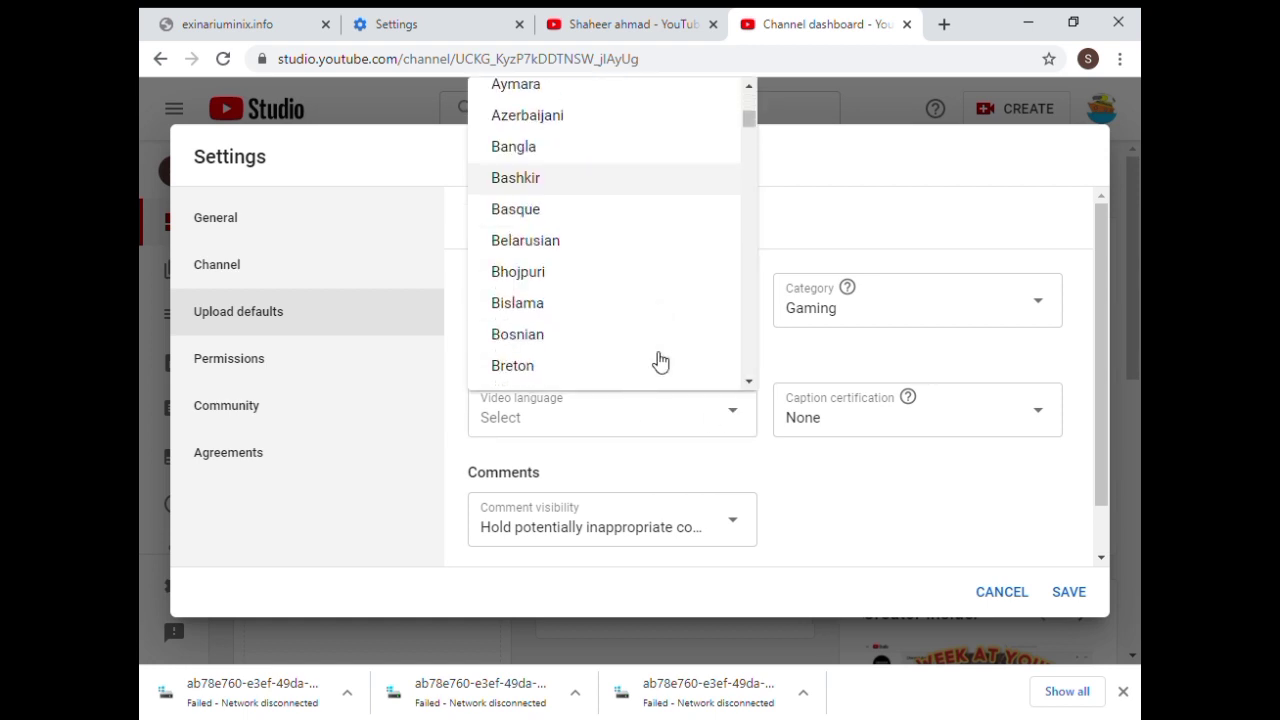
scroll(662, 361, "down", 5)
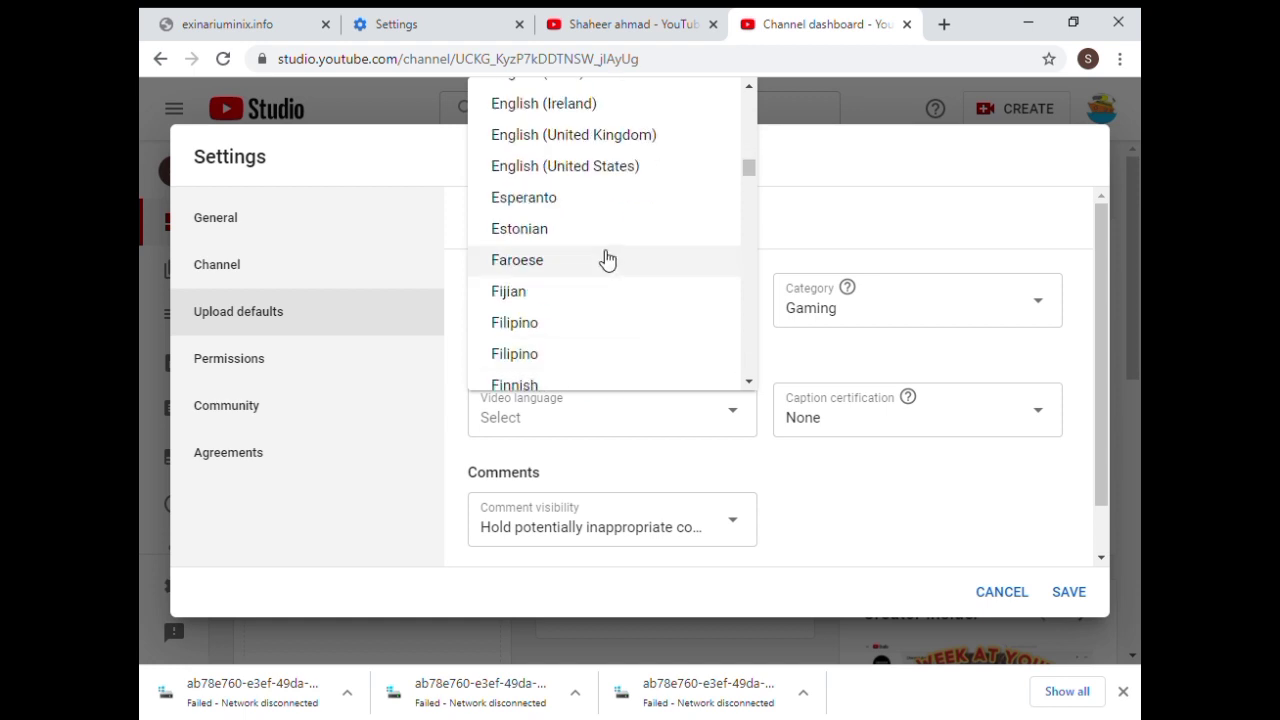
scroll(610, 258, "down", 4)
scroll(625, 250, "down", 6)
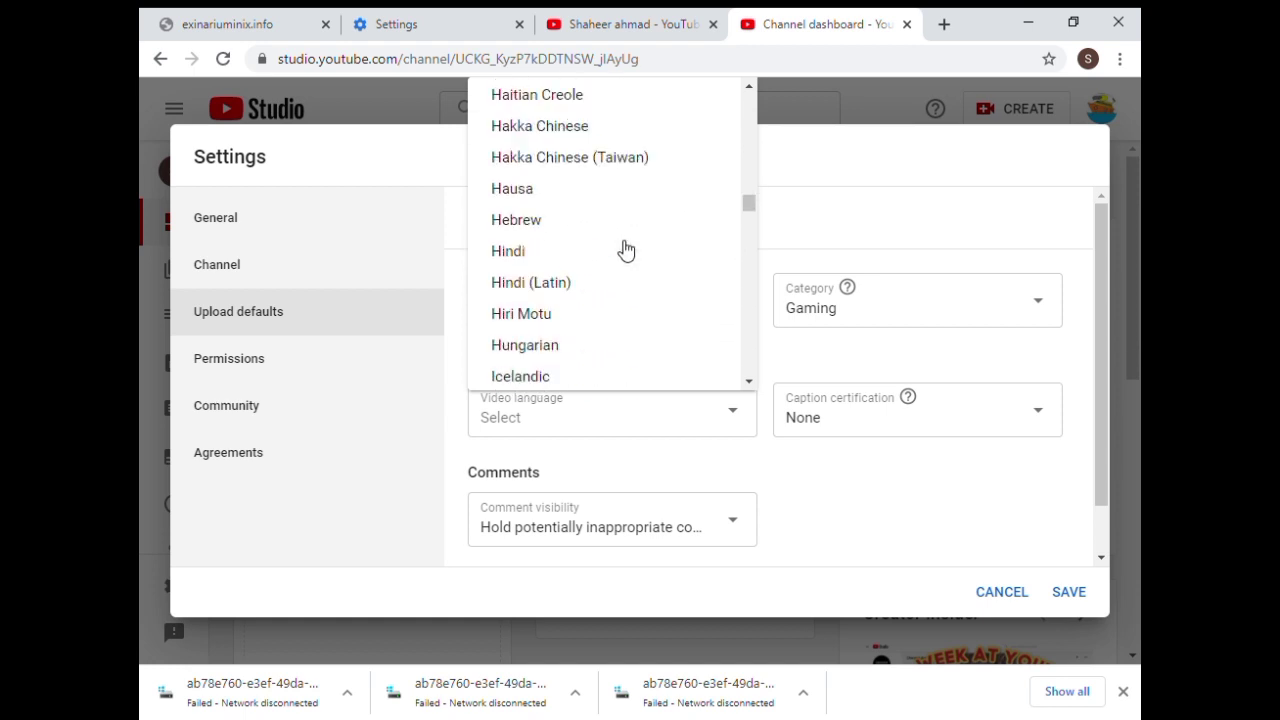
scroll(628, 249, "down", 15)
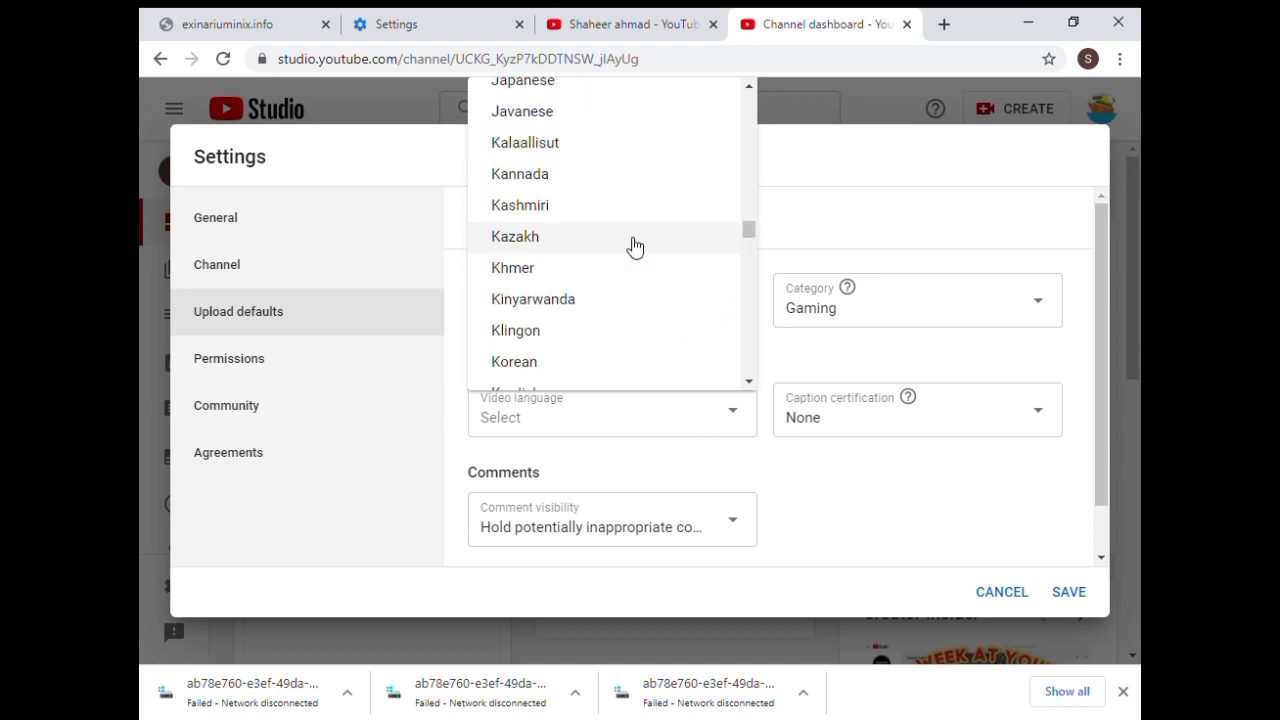
scroll(636, 246, "down", 8)
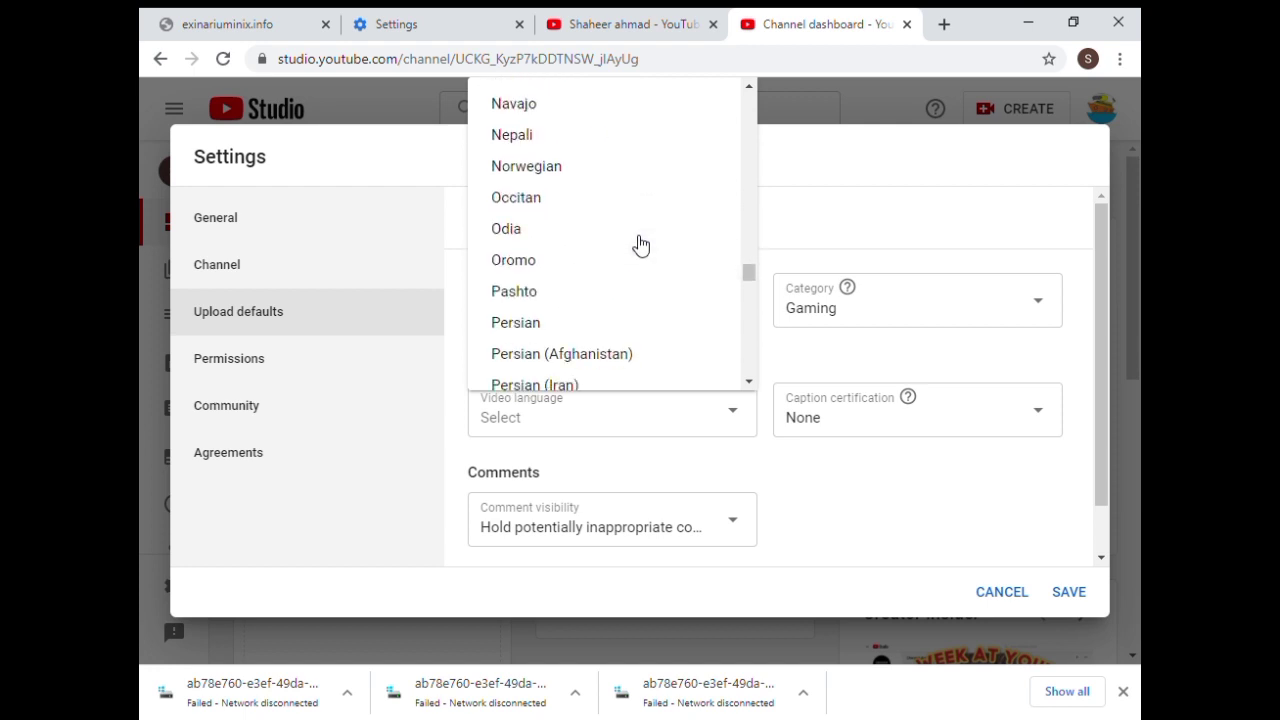
scroll(641, 244, "up", 6)
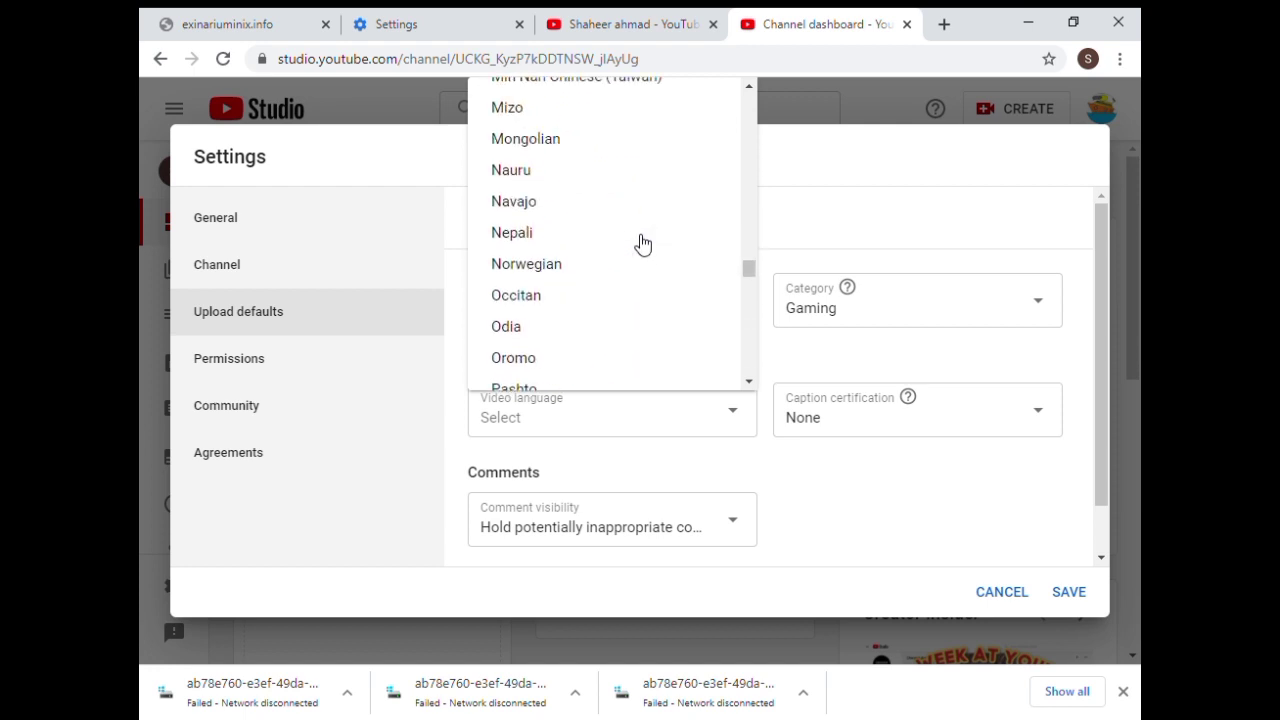
scroll(643, 245, "down", 3)
scroll(643, 244, "down", 6)
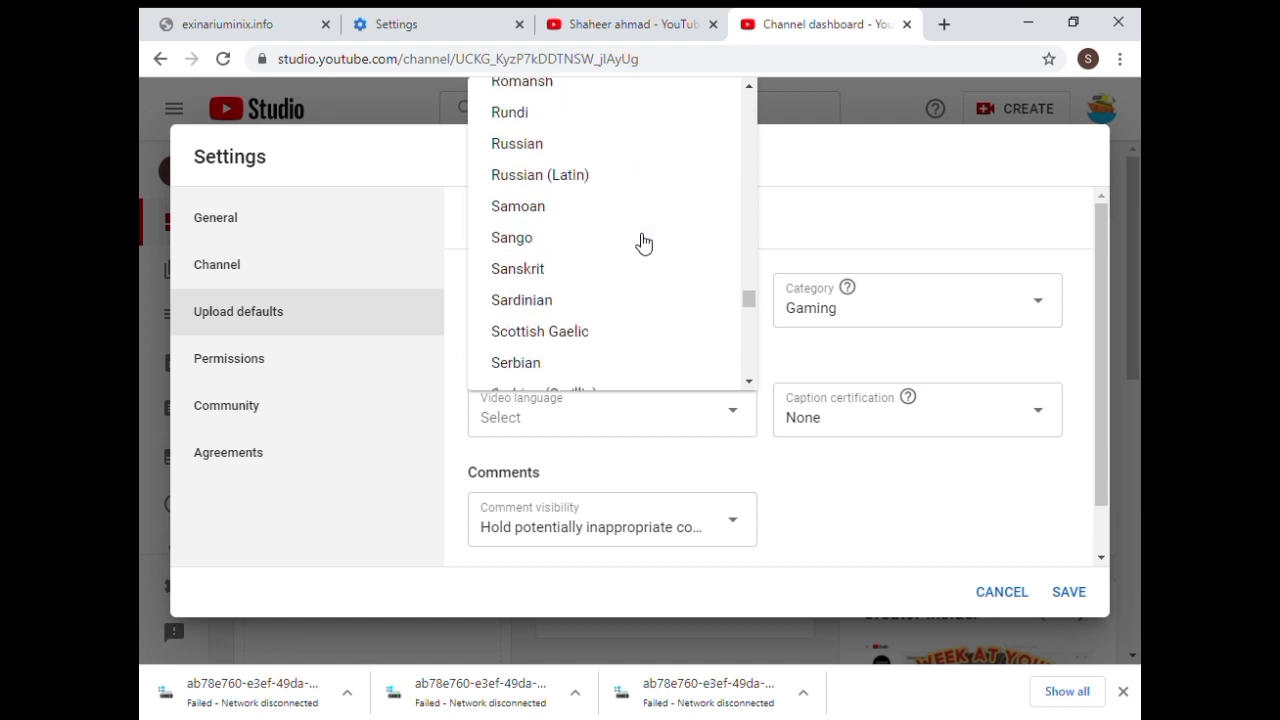
scroll(643, 244, "down", 12)
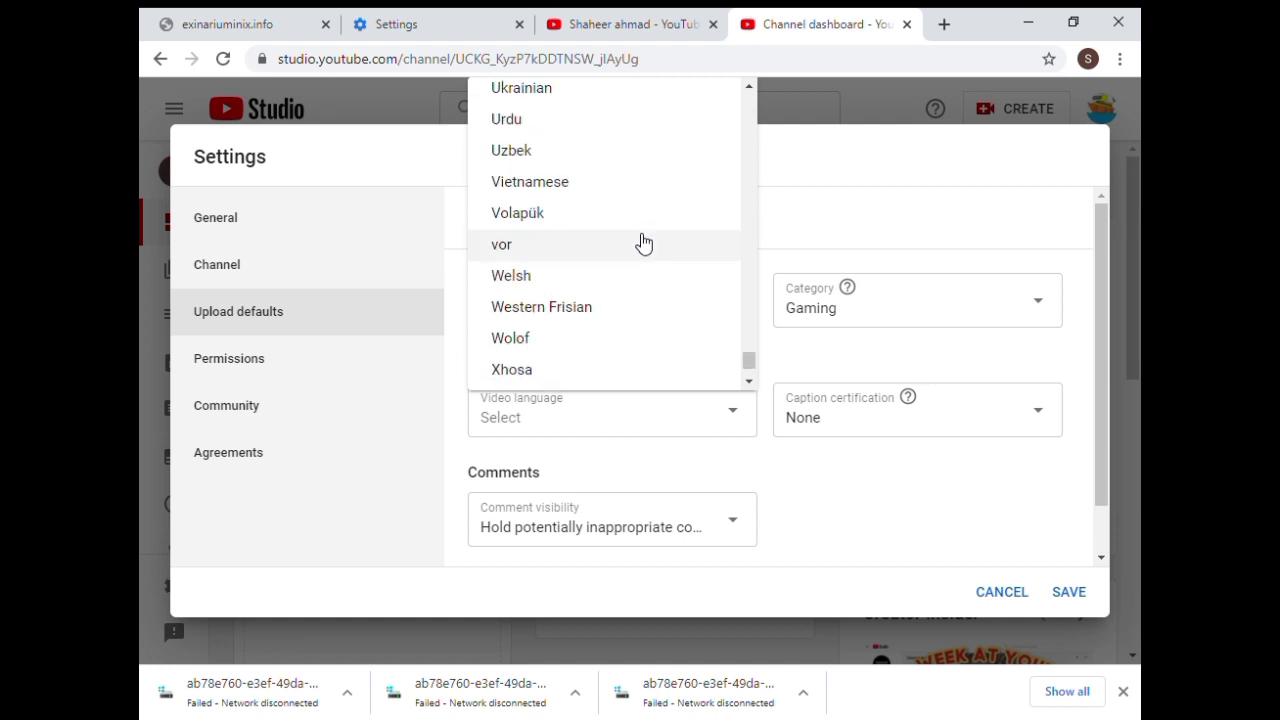
left_click(527, 121)
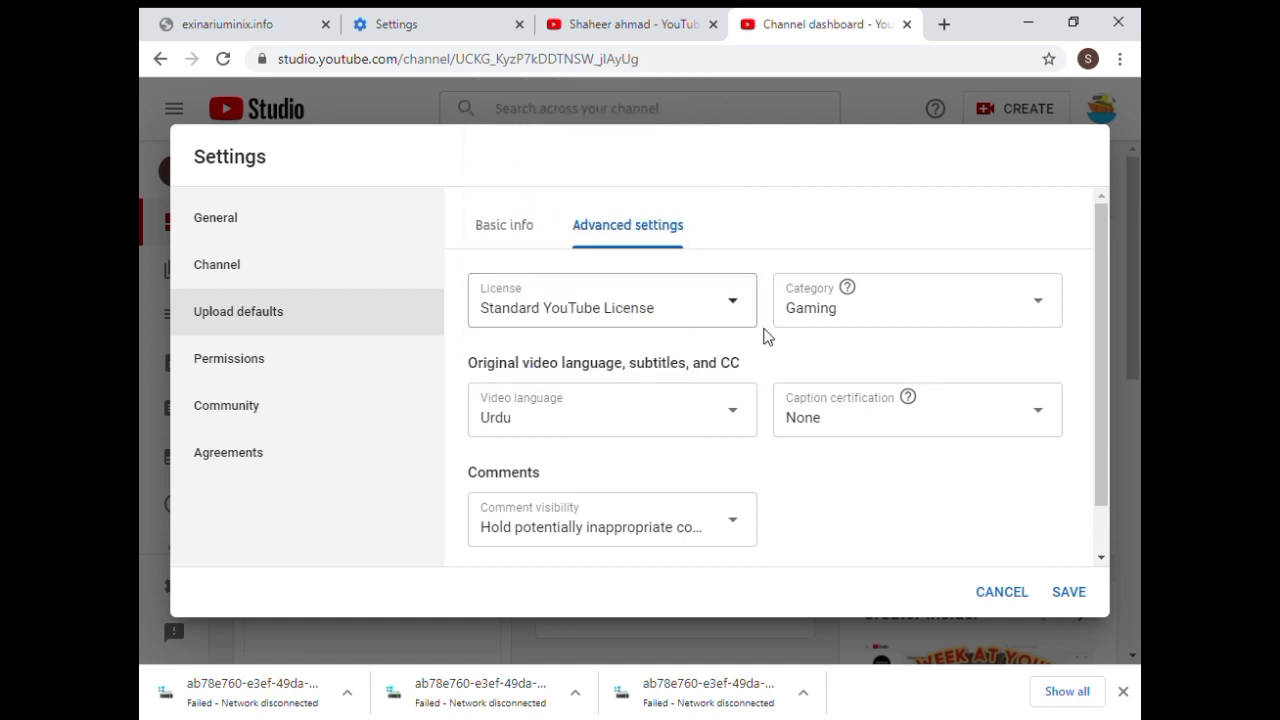
Certify captions as content not aired on U.S. television with captions since September 30, 2012, and set comment visibility to Allow all comments
left_click(1045, 408)
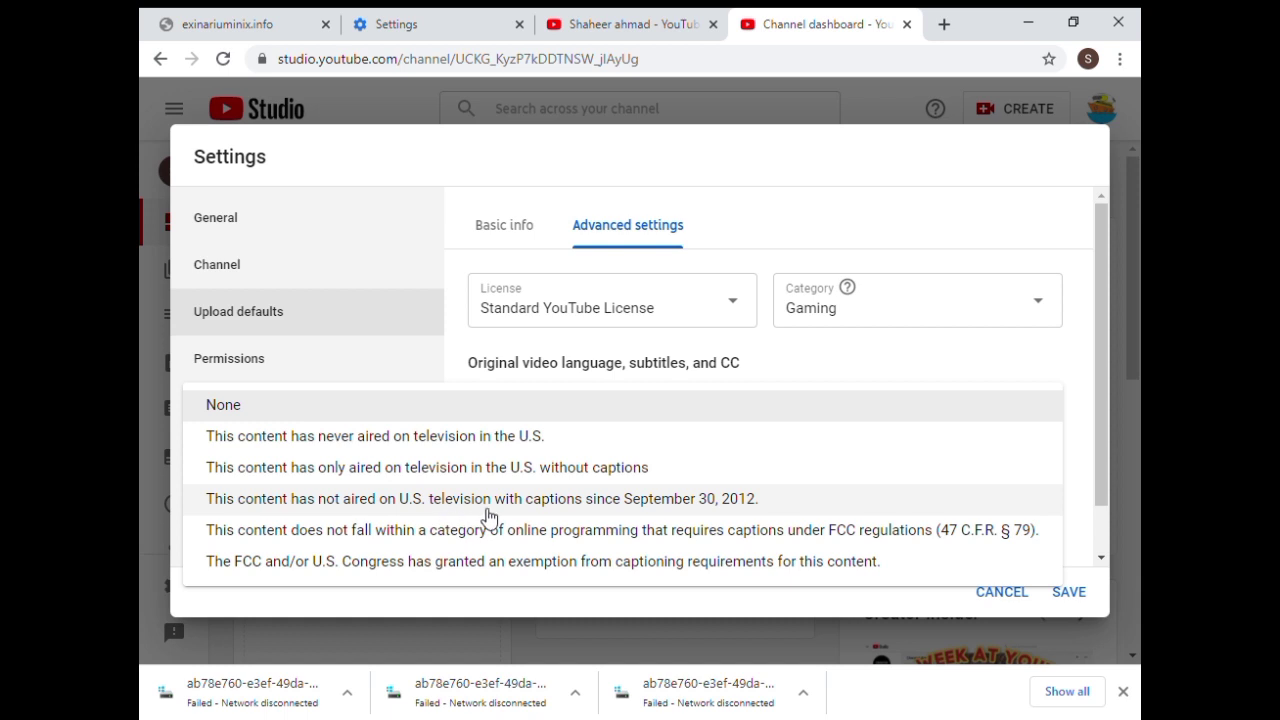
left_click(643, 510)
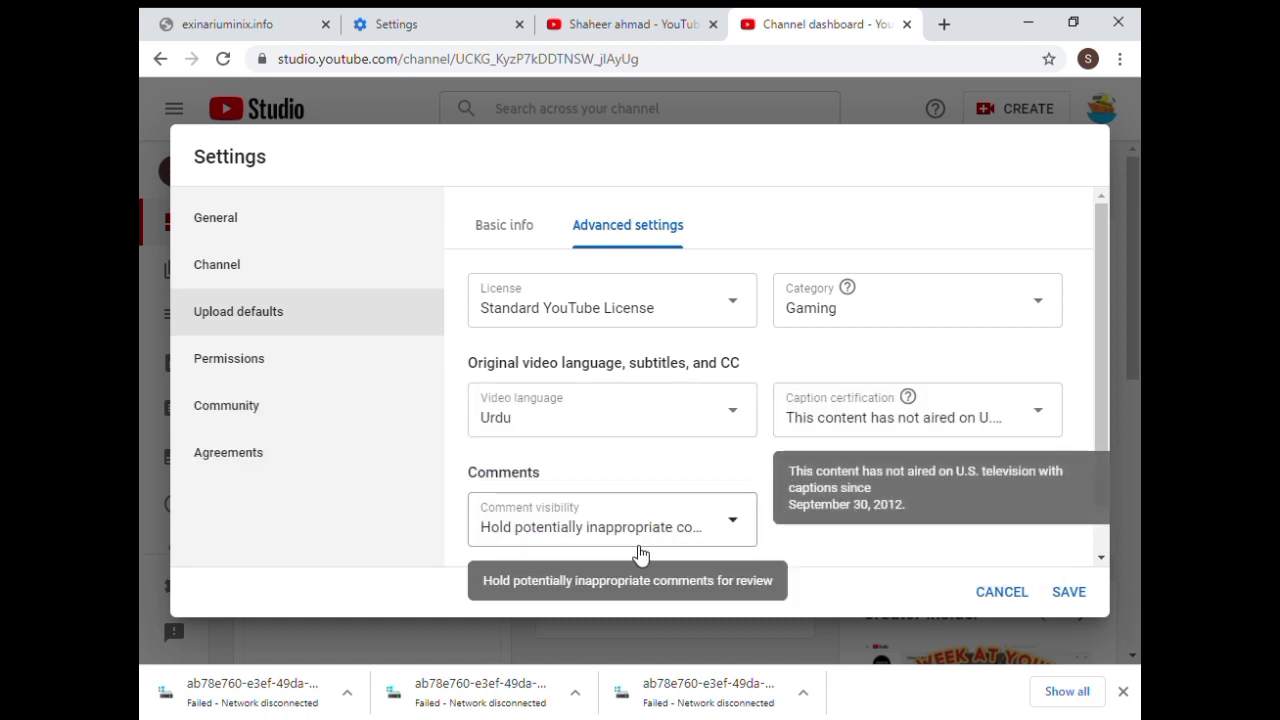
left_click(738, 521)
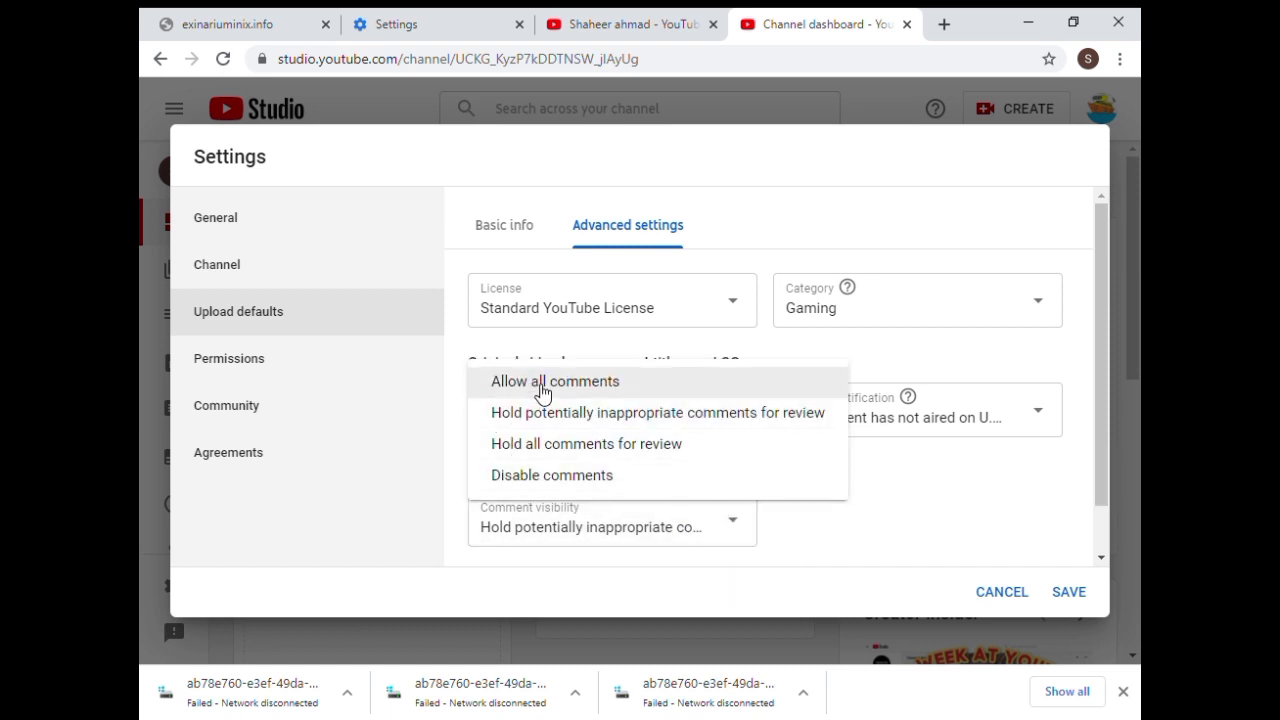
left_click(543, 384)
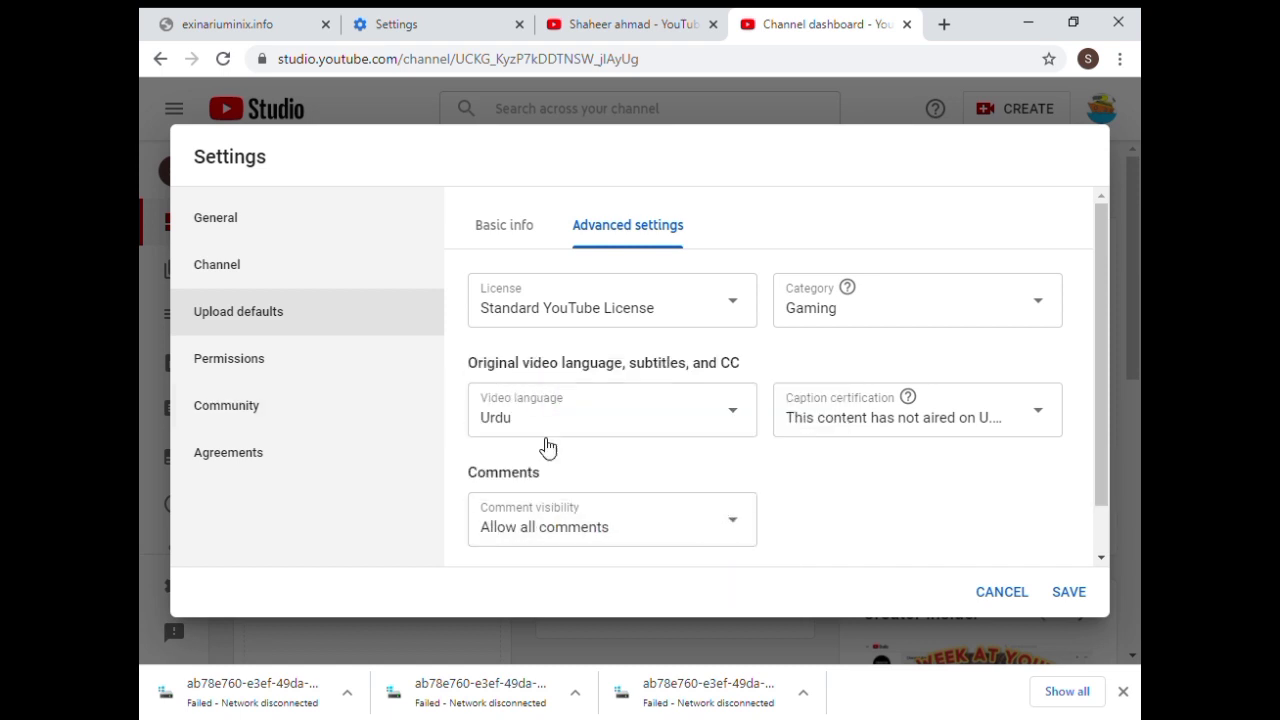
Review the Permissions, Community filters and defaults, and Agreements settings, and save all the settings changes
left_click(261, 366)
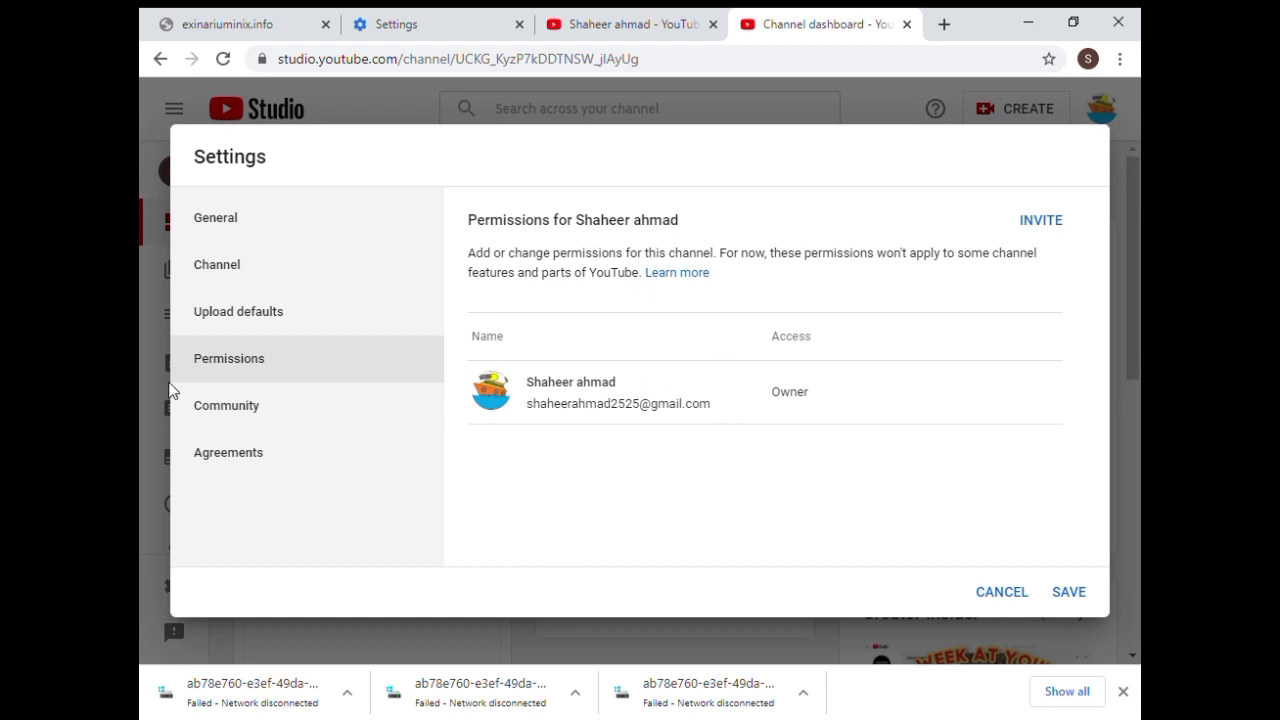
left_click(215, 406)
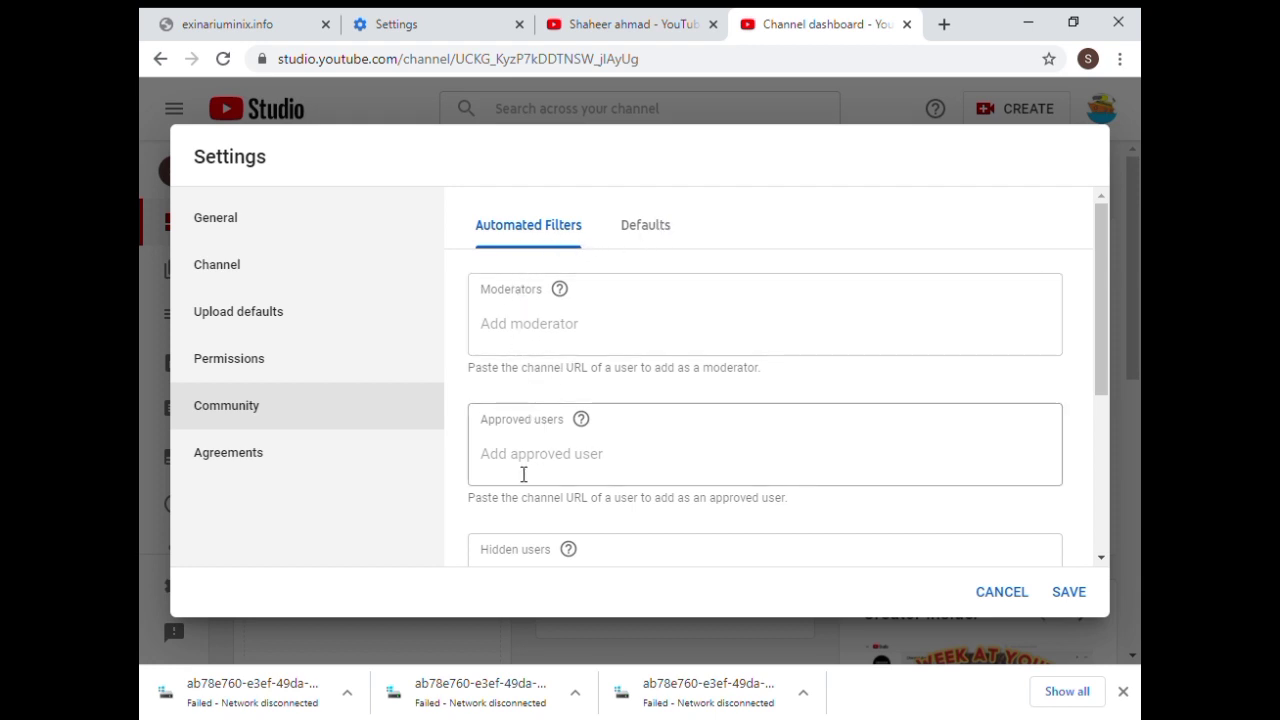
scroll(546, 466, "down", 3)
scroll(574, 334, "up", 1)
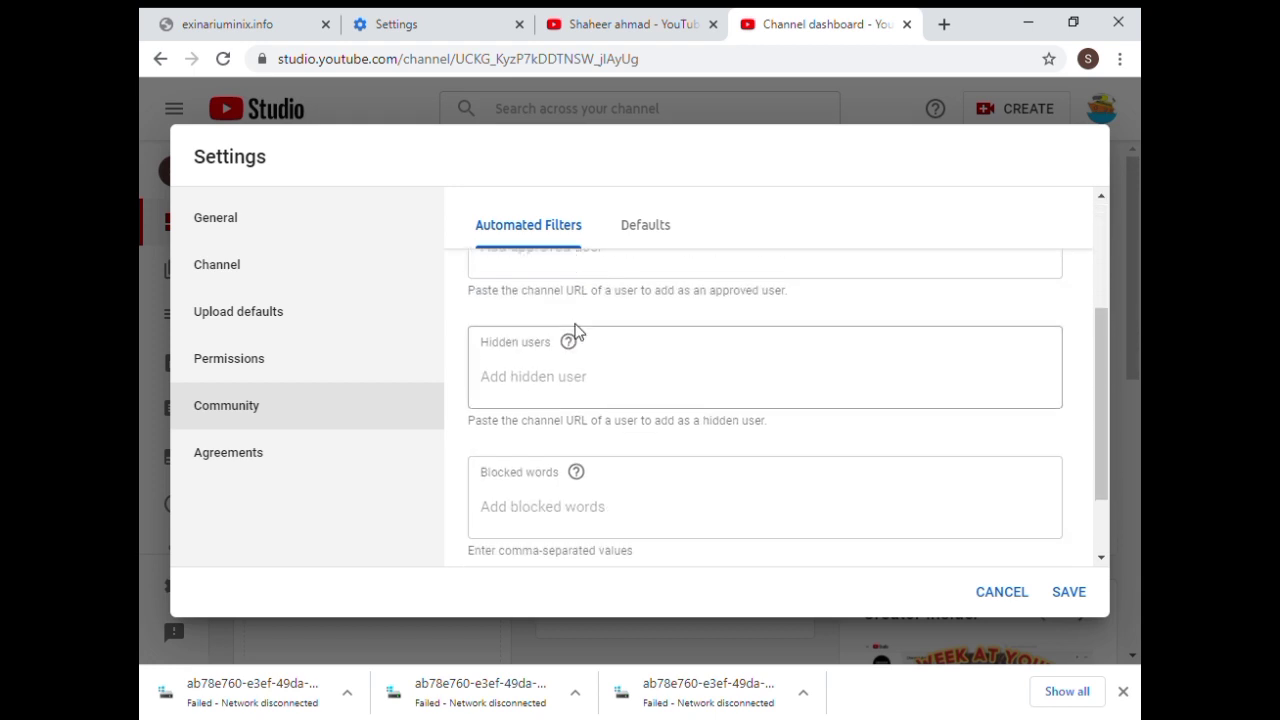
left_click(657, 229)
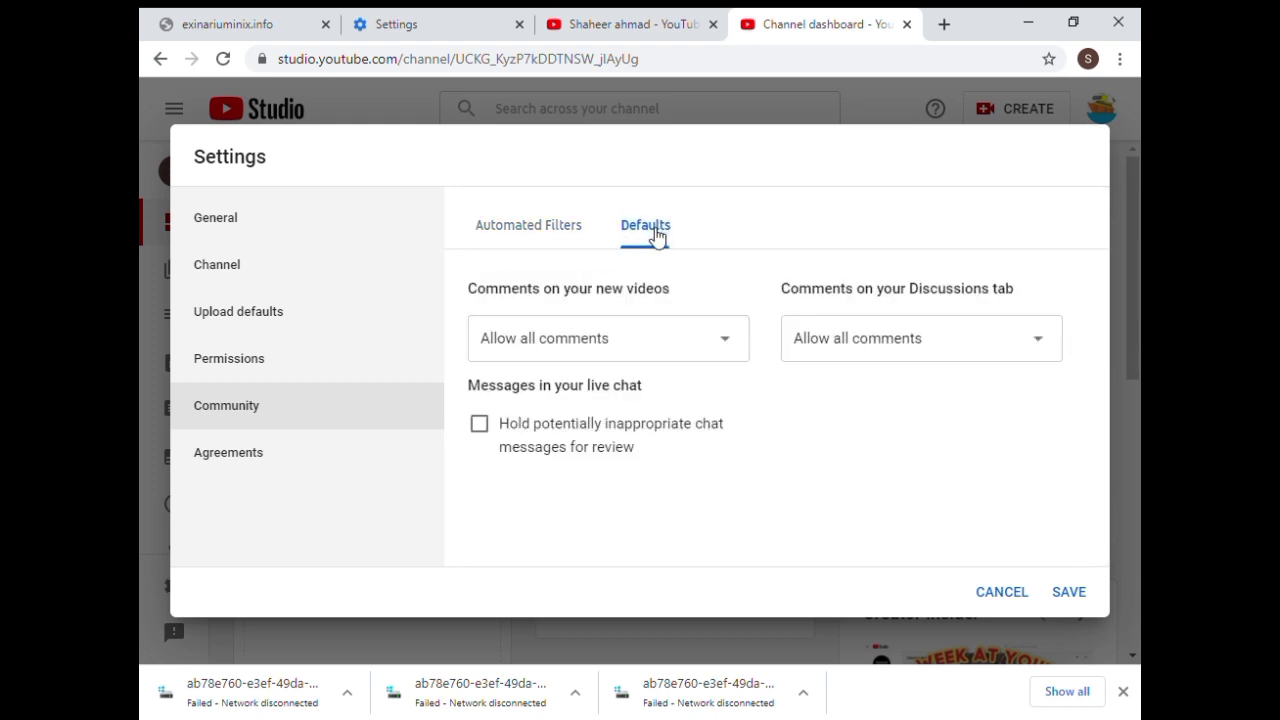
left_click(212, 452)
left_click(1070, 592)
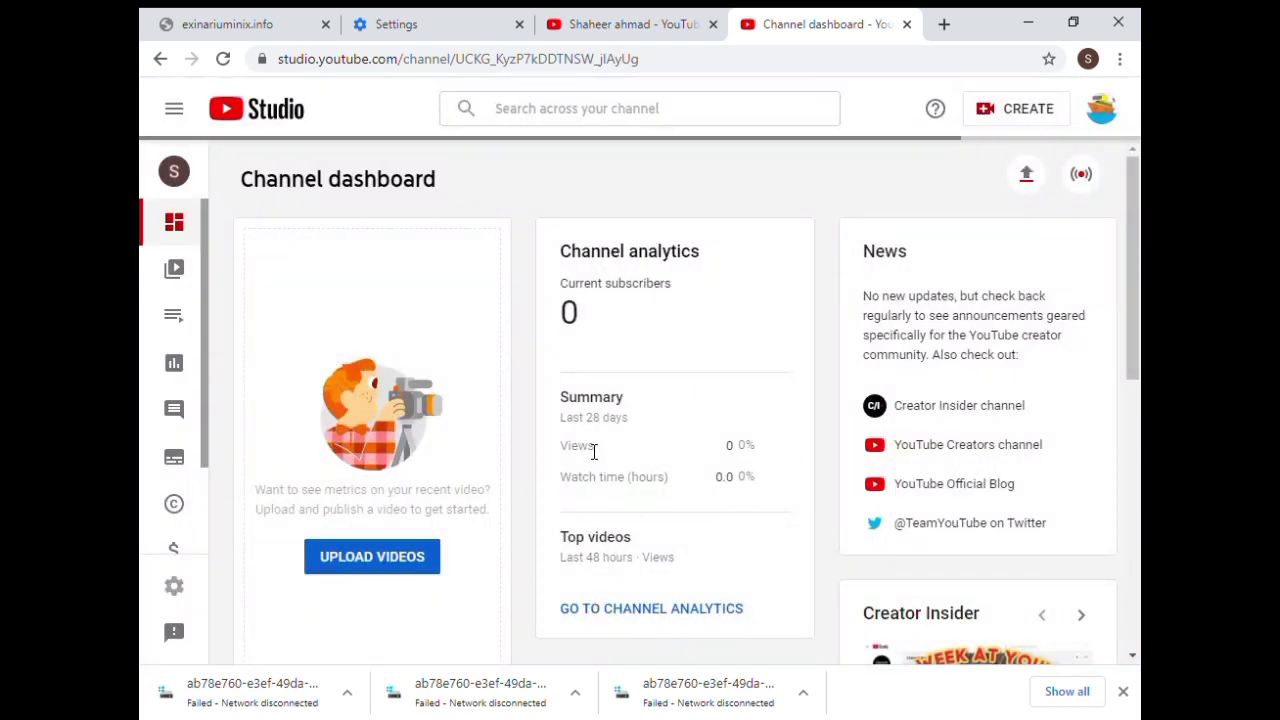